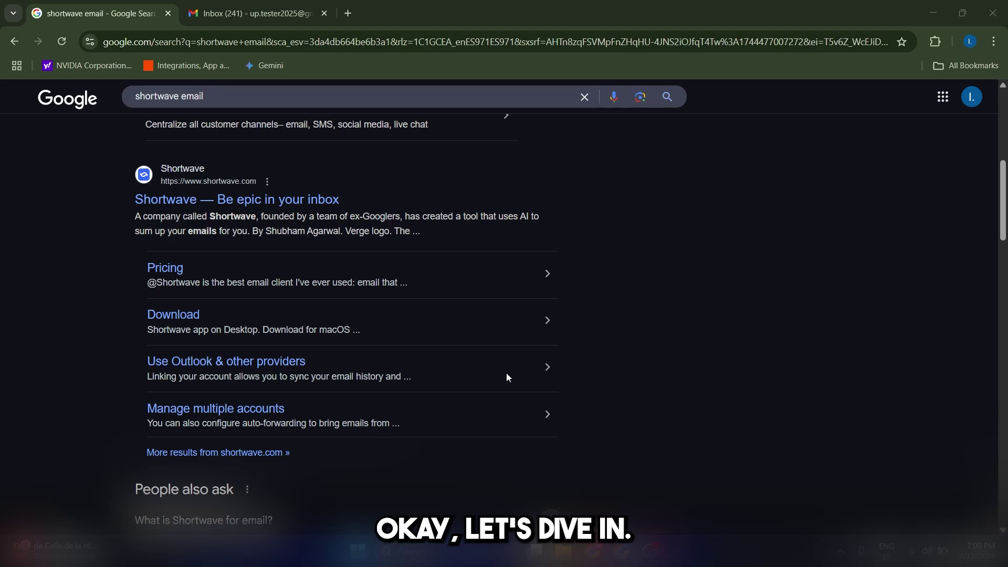
Scroll down through the Google results for 'shortwave email' and back up.
scroll(506, 373, down, 1)
scroll(506, 373, up, 1)
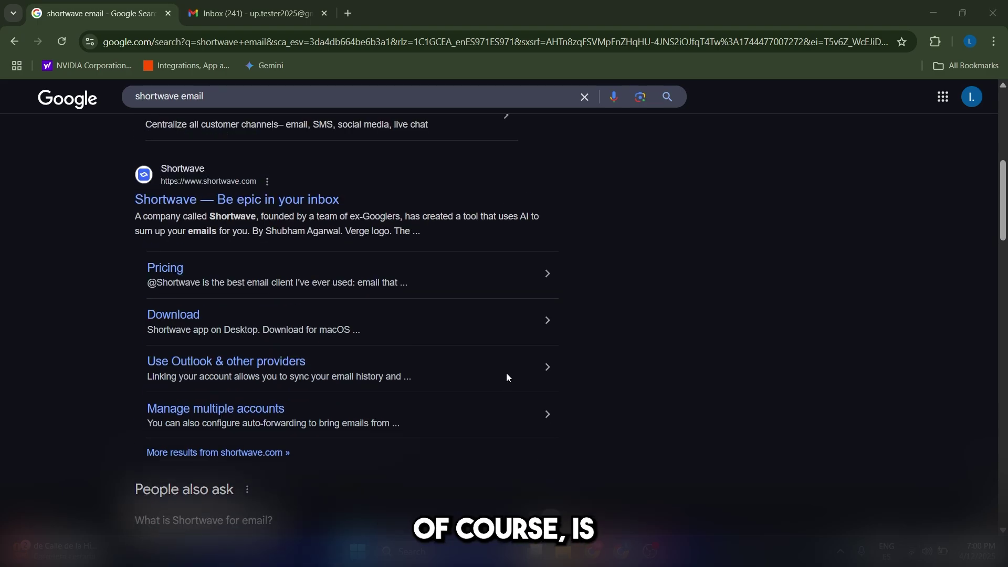
Open the Shortwave site from the results and start free sign-up with the Google account.
click(256, 209)
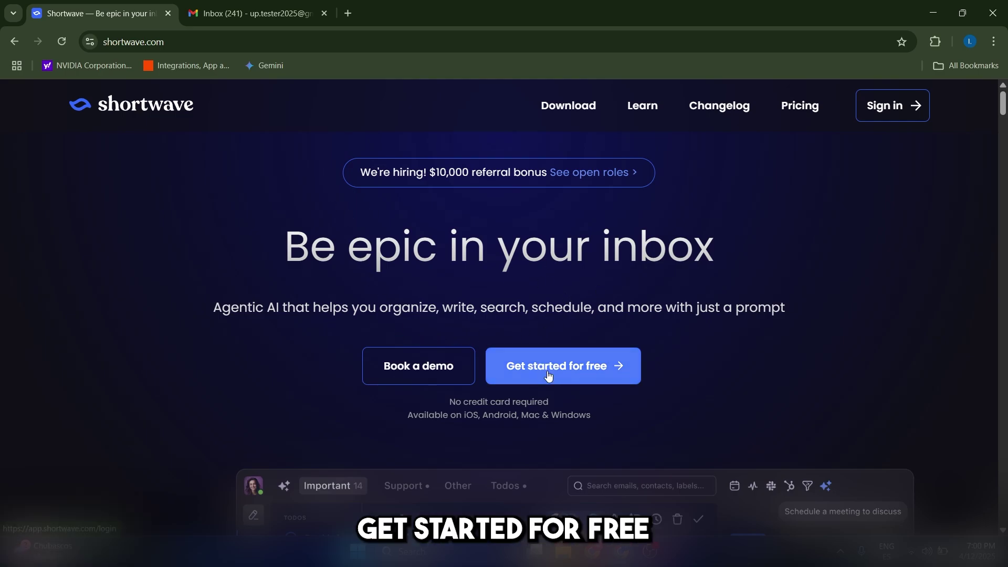
click(551, 374)
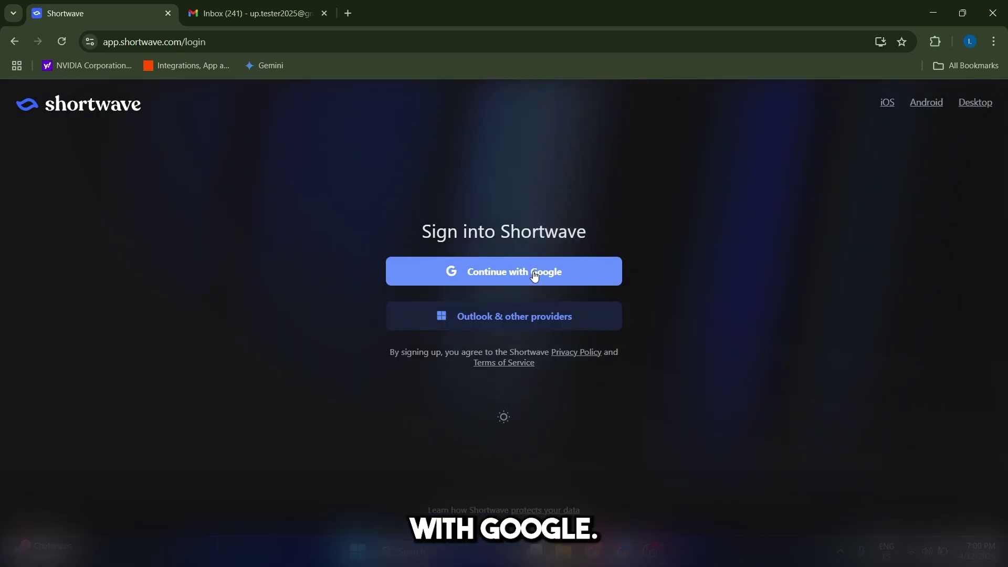
click(534, 276)
click(481, 328)
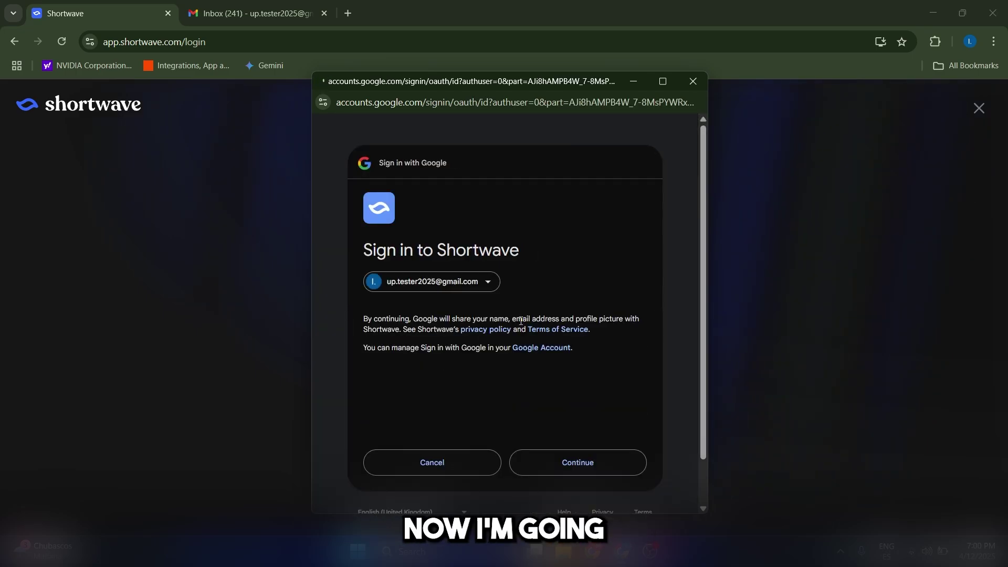
Grant Shortwave all requested Google permissions and finish signing in.
click(587, 462)
scroll(425, 257, down, 1)
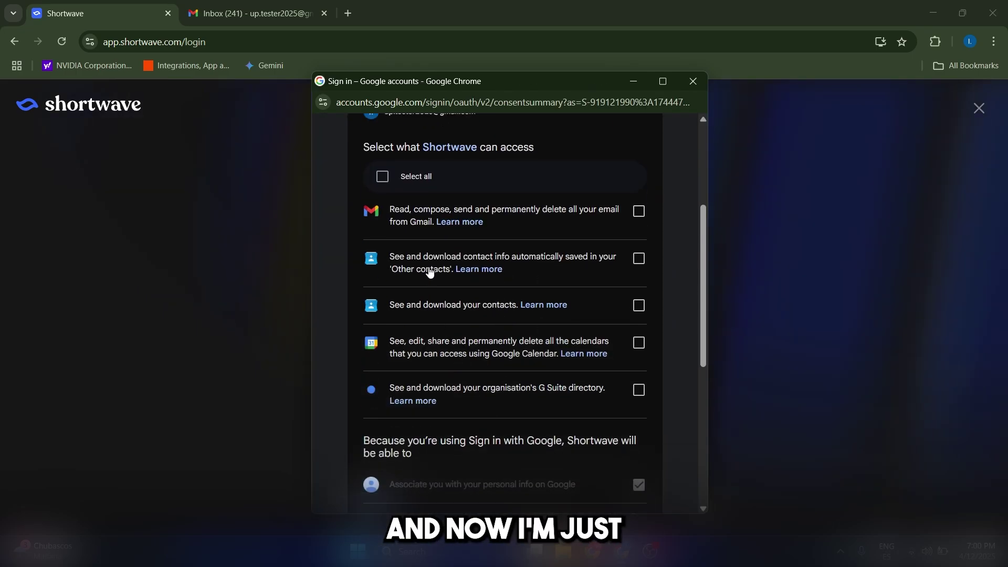
click(408, 243)
scroll(503, 234, down, 6)
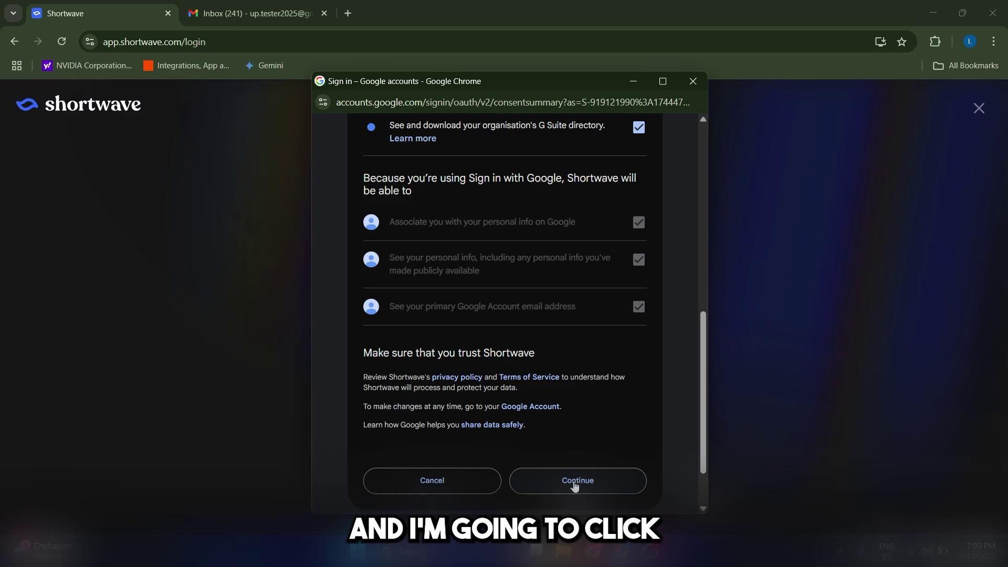
click(574, 495)
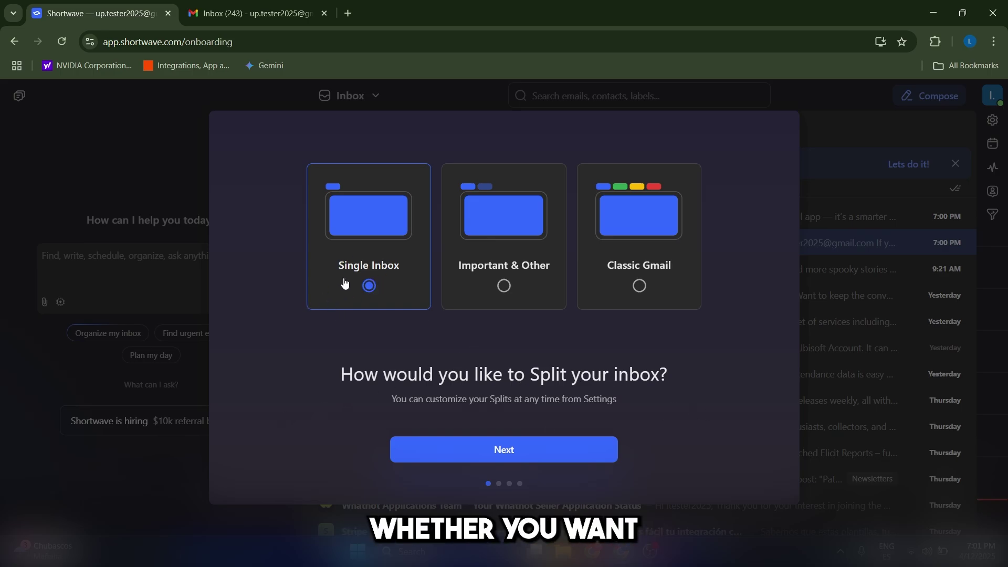
Preview the Important & Other and Classic Gmail splits, then pick Single Inbox.
click(517, 268)
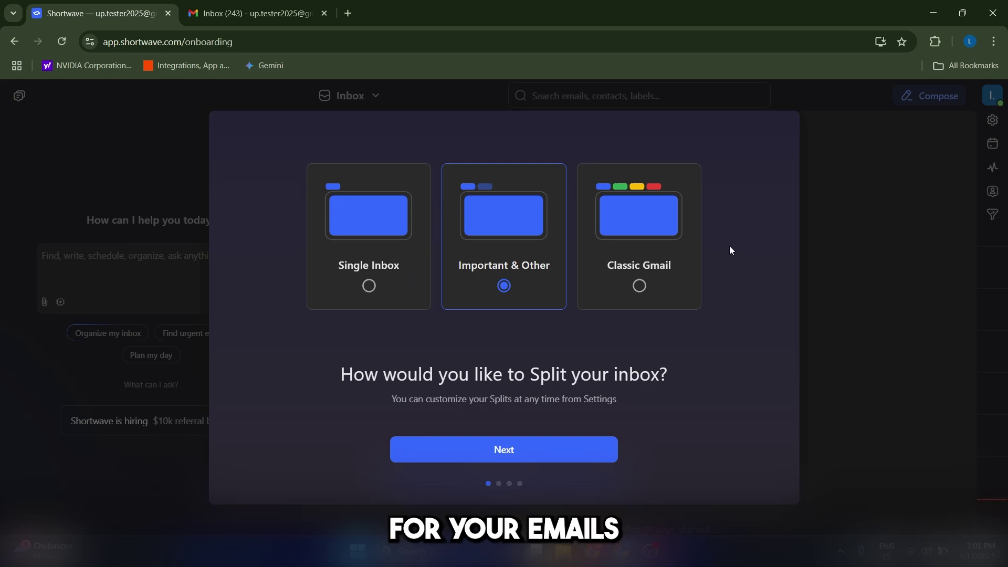
click(640, 286)
click(367, 281)
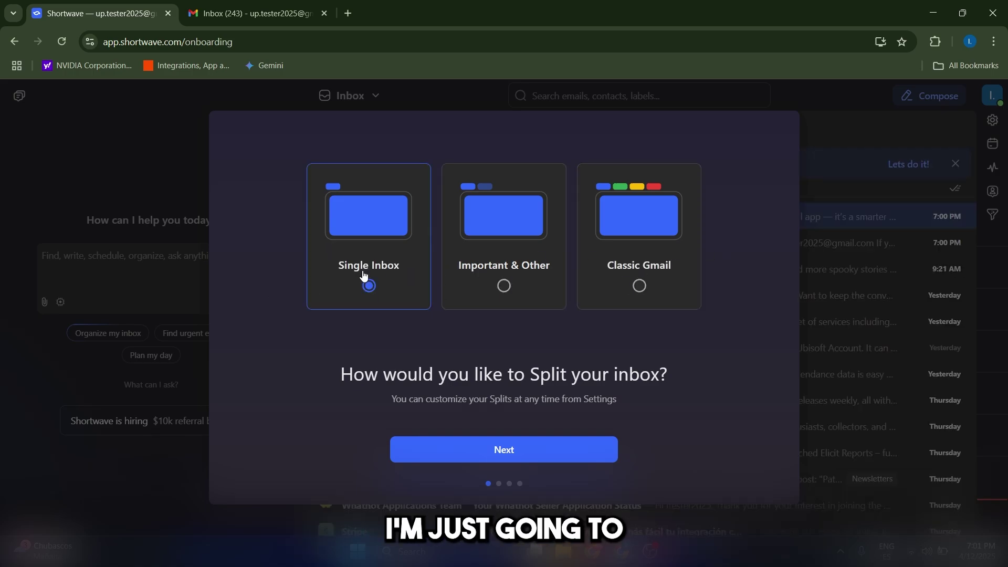
Advance through the remaining onboarding screens to the inbox and skip the free trial.
click(505, 451)
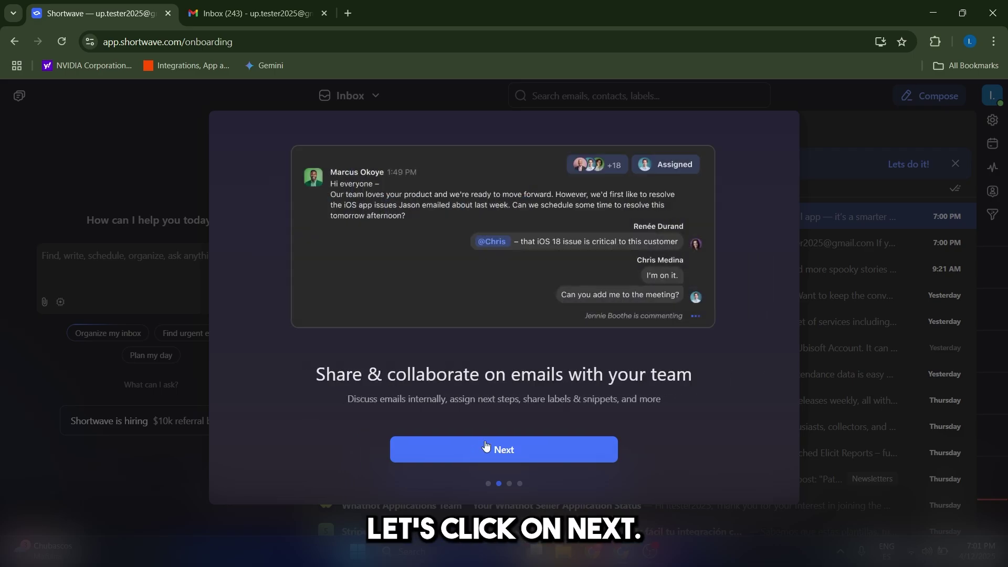
click(505, 451)
click(505, 451)
click(505, 453)
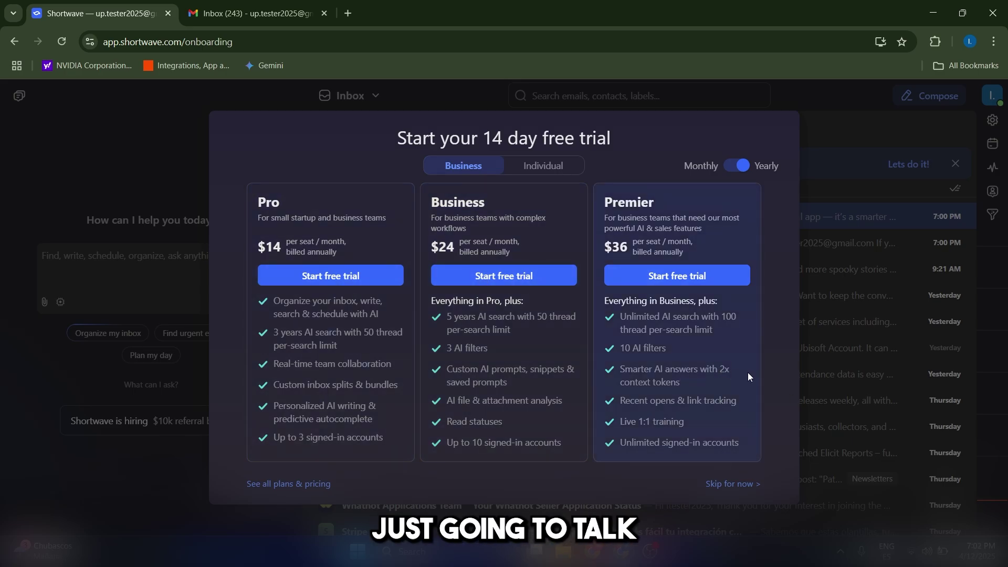
click(725, 485)
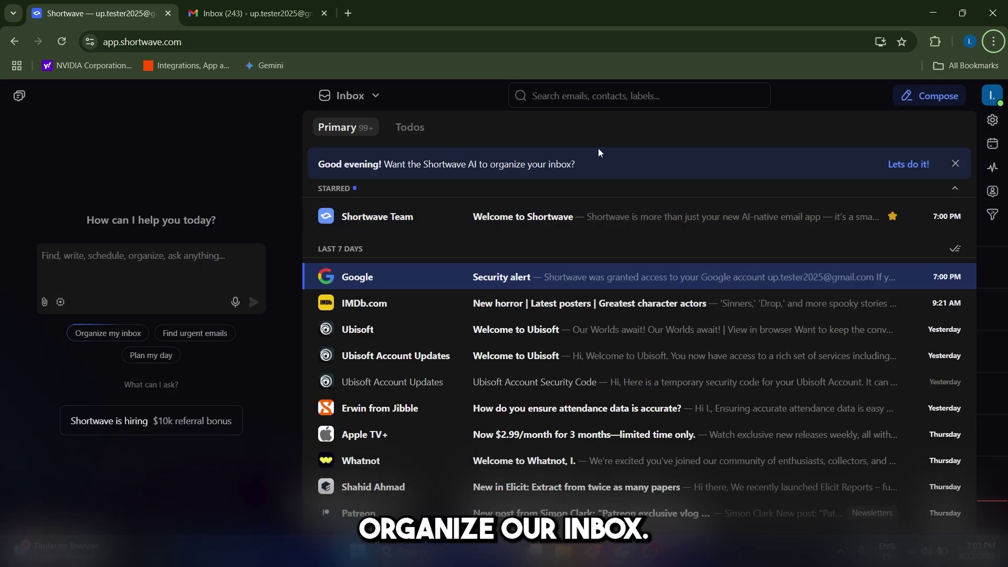
Have the assistant unsubscribe five promotional senders, mark six FYI threads done, and star the Shortwave welcome email.
click(910, 163)
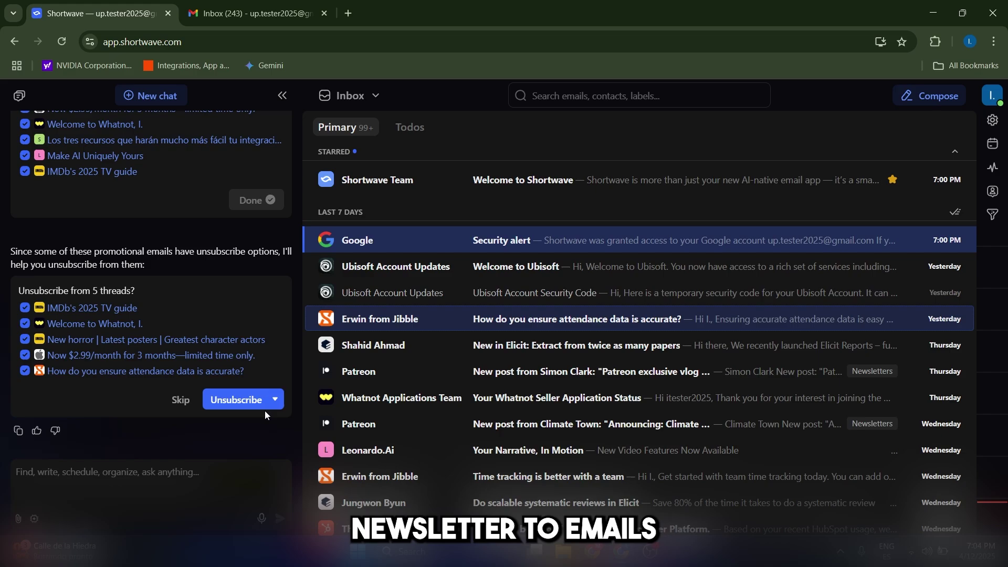
click(238, 406)
key(Return)
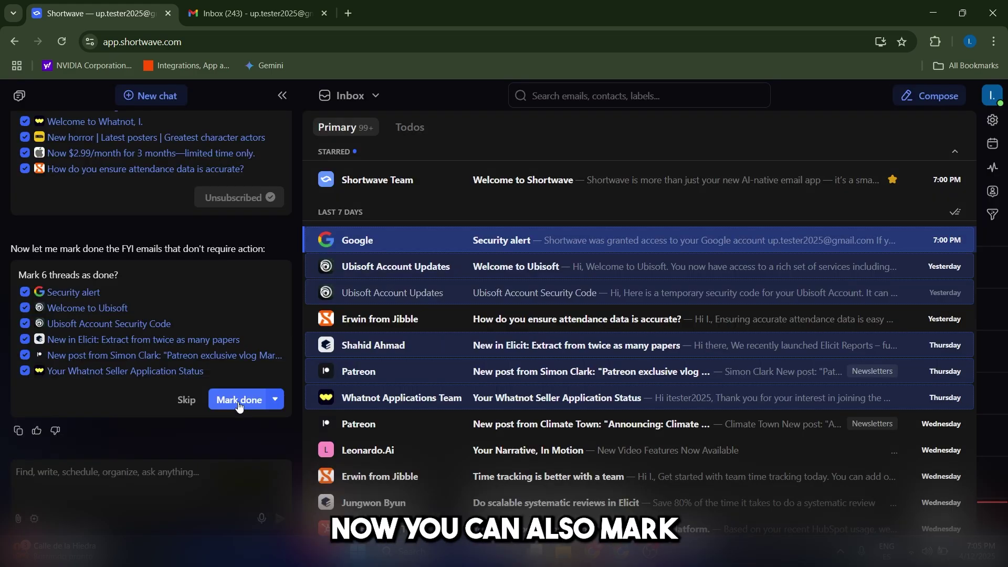
click(239, 403)
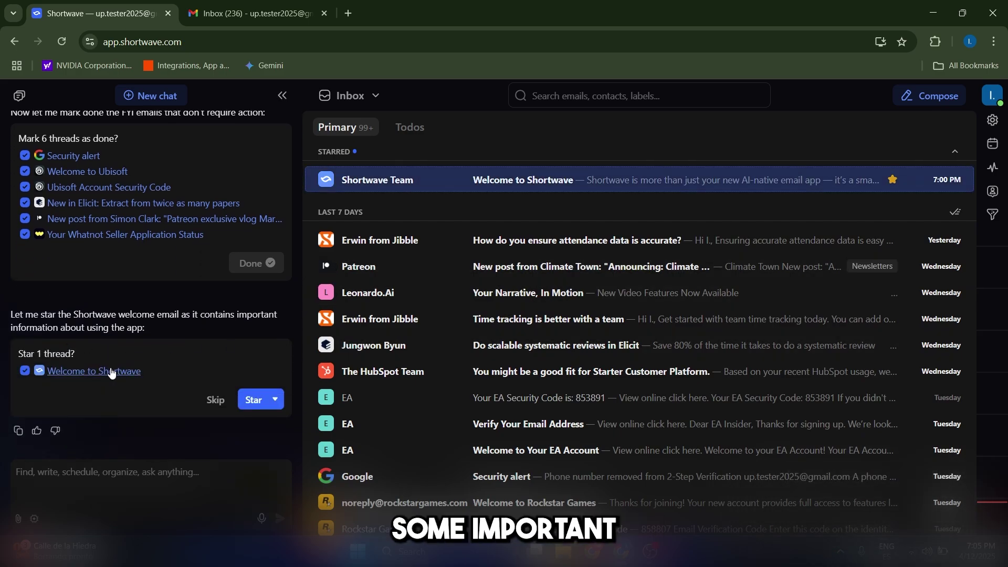
click(257, 400)
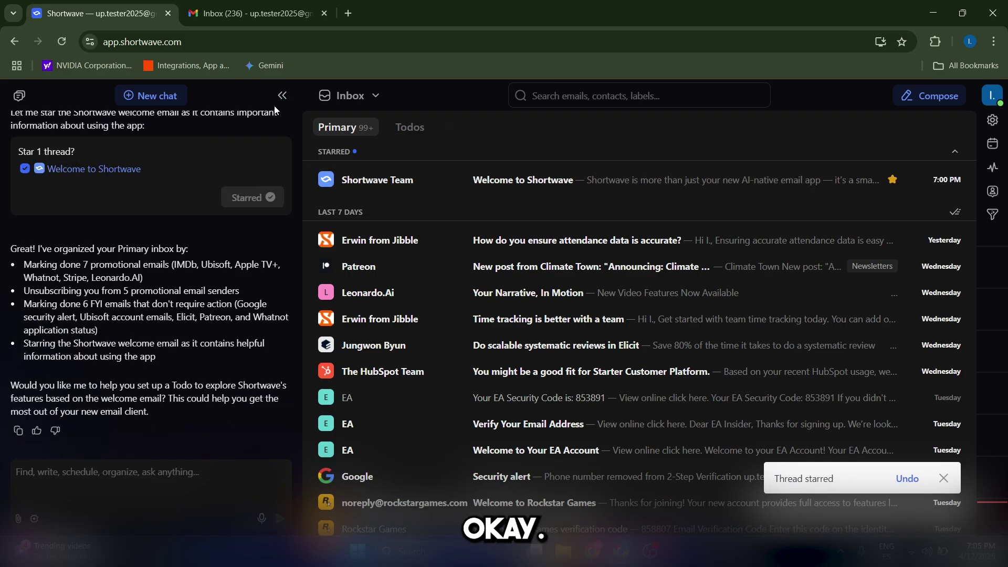
Collapse the assistant side panel and star the Jibble attendance-data email.
click(284, 96)
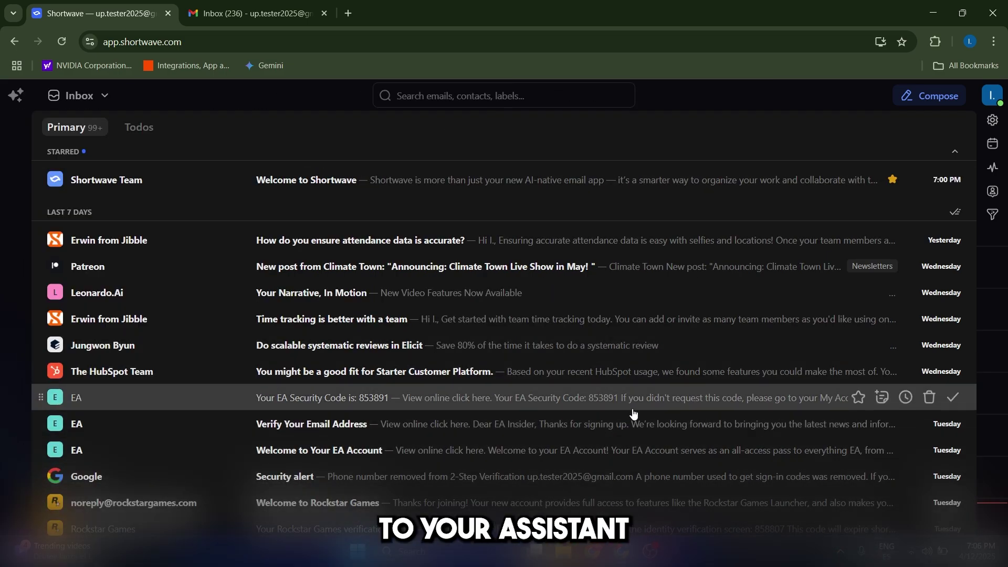
click(15, 96)
click(15, 97)
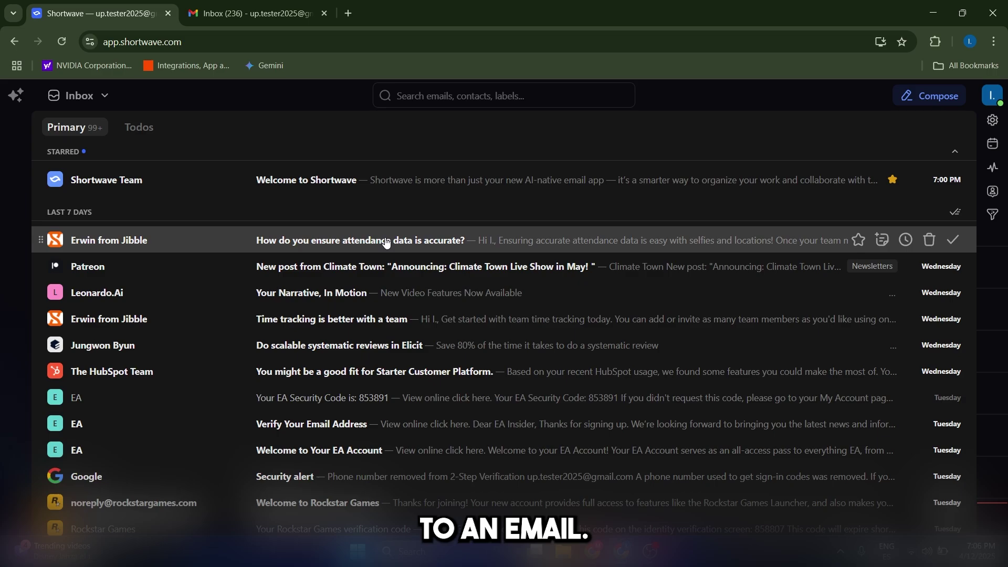
click(859, 240)
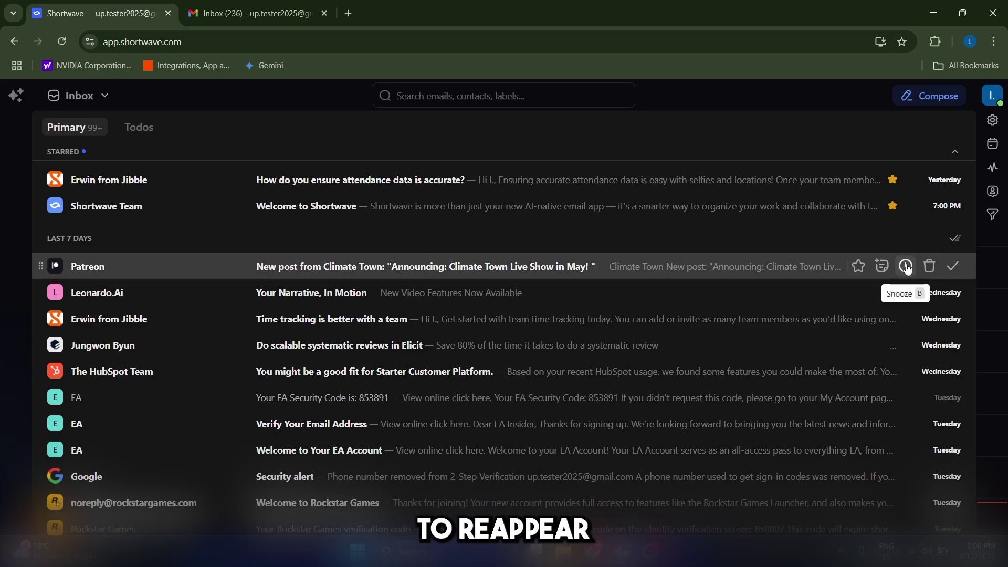
Snooze the Patreon Climate Town thread until tomorrow at 8 AM.
click(906, 267)
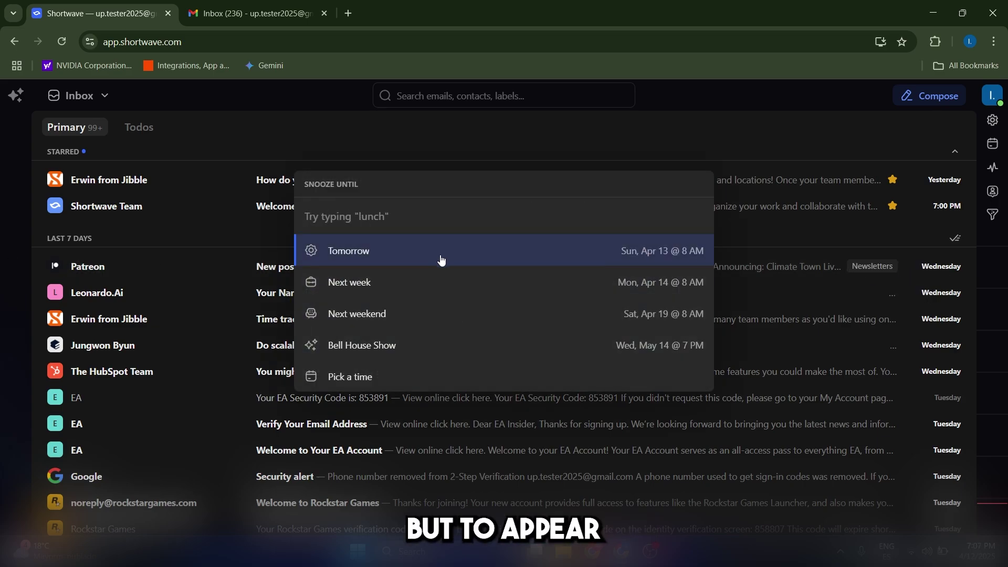
click(338, 261)
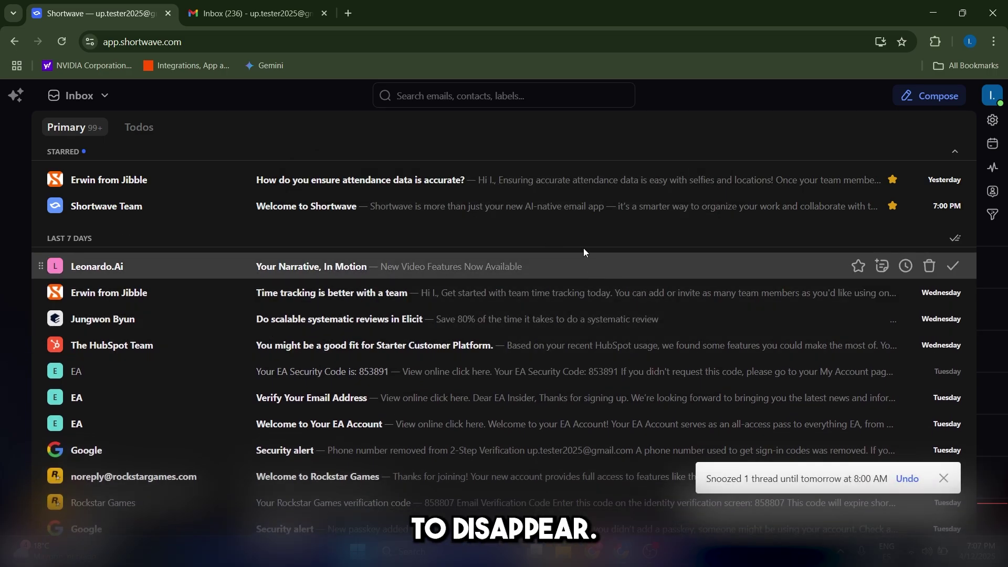
Turn the Elicit email into the todo 'Start a systematic review using Elicit's workflow' and view Todos.
triple_click(871, 479)
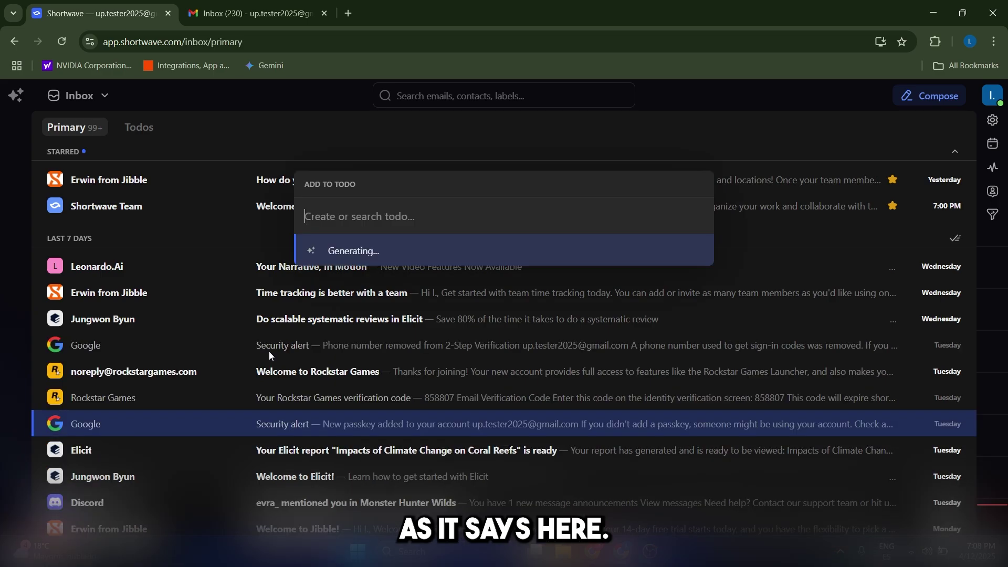
click(295, 140)
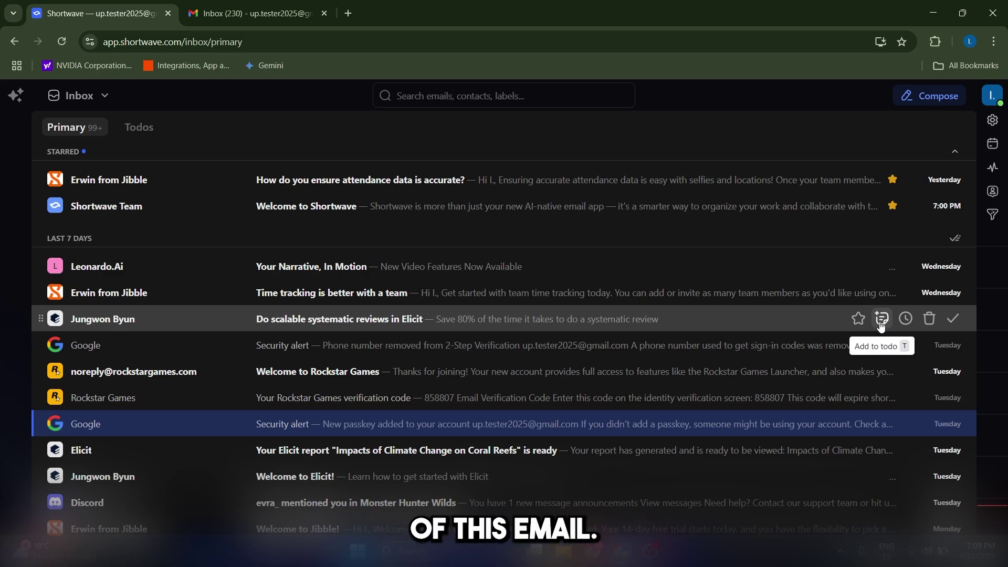
click(882, 319)
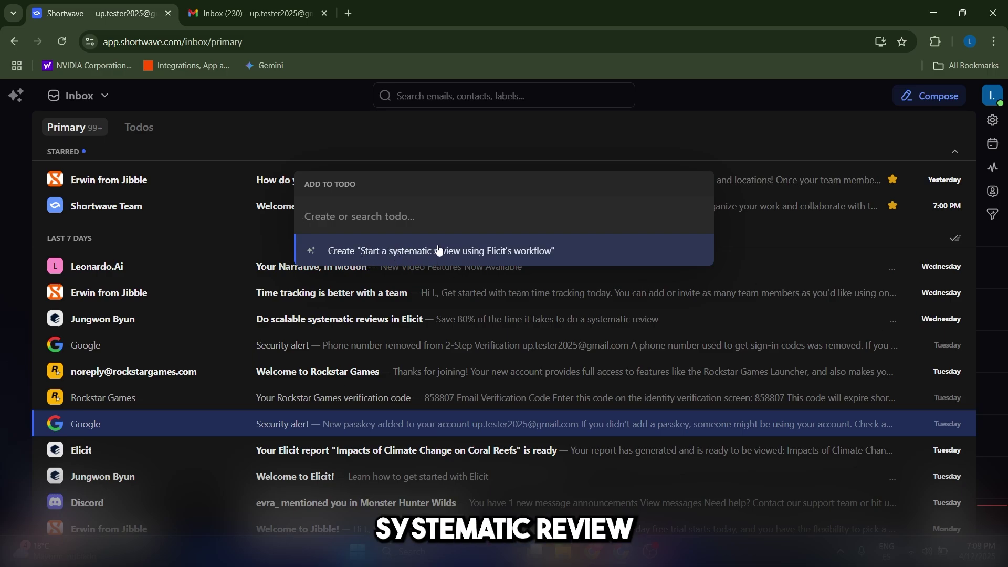
click(549, 252)
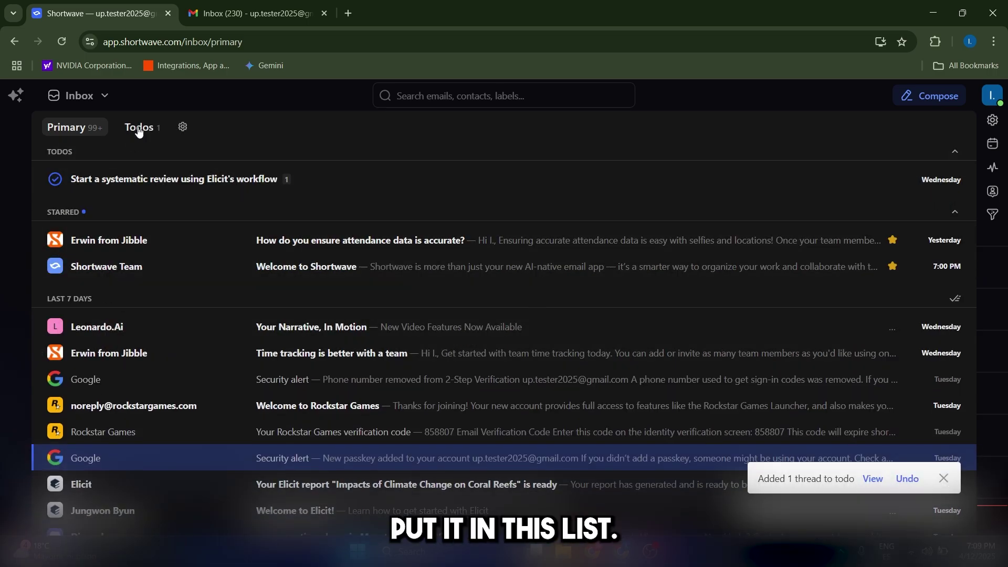
click(139, 129)
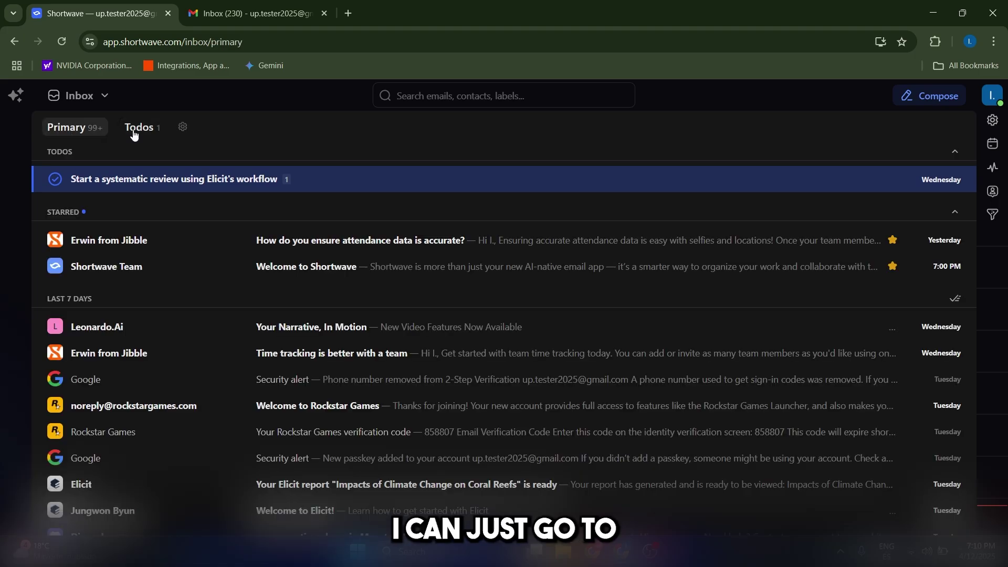
Review the systematic-review todo and its Elicit email, then mark the todo done.
click(138, 134)
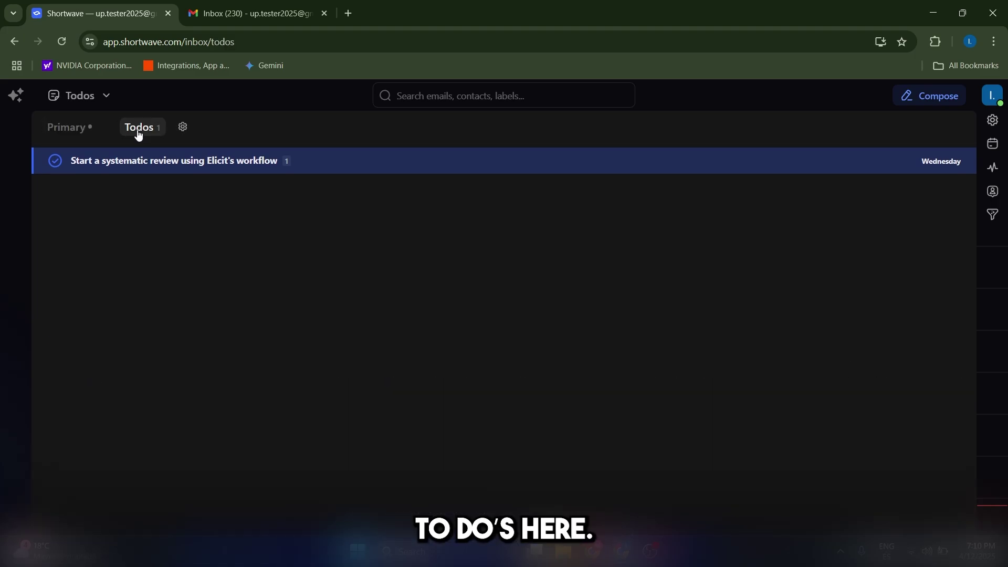
click(288, 169)
click(684, 274)
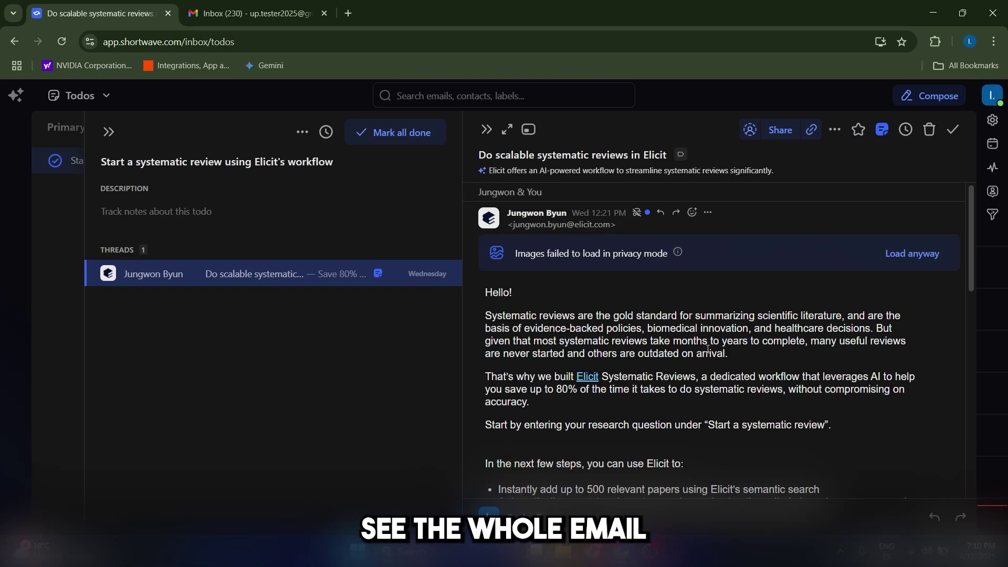
scroll(701, 340, down, 5)
scroll(701, 340, down, 5)
scroll(701, 340, up, 10)
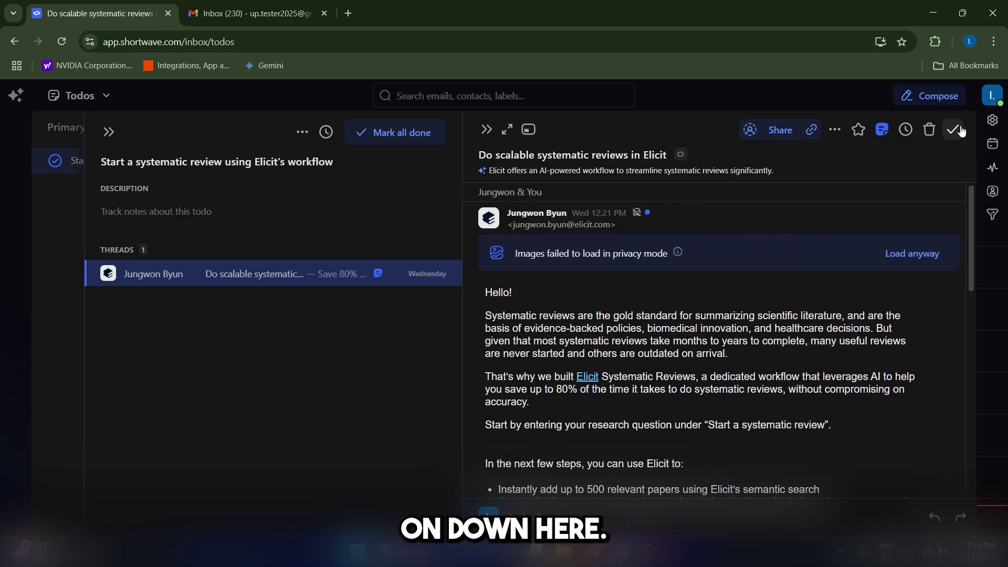
click(486, 129)
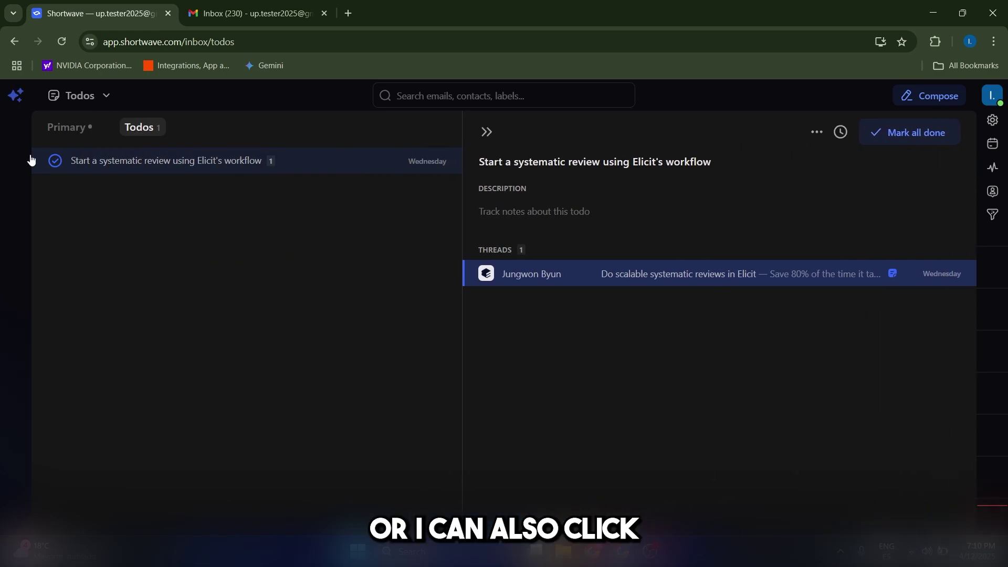
click(487, 130)
click(55, 166)
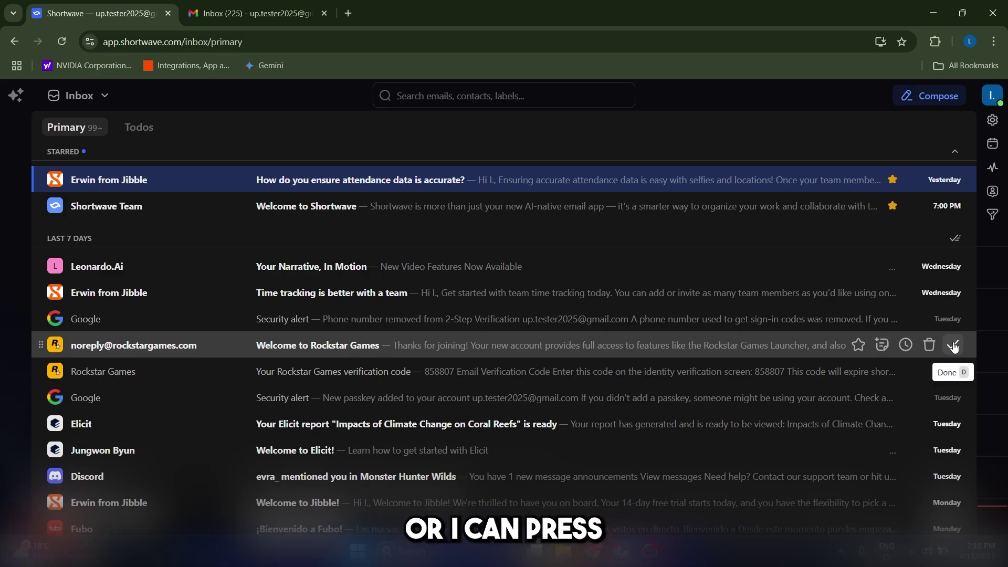
Mark the Rockstar Games welcome, Rockstar verification code, and Jibble time-tracking emails as done.
key(d)
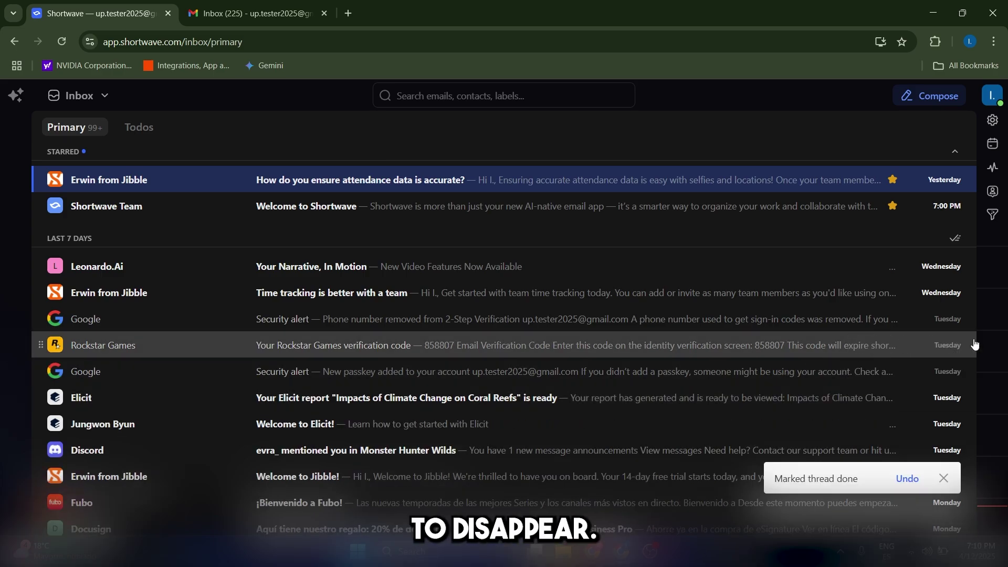
click(954, 345)
click(955, 292)
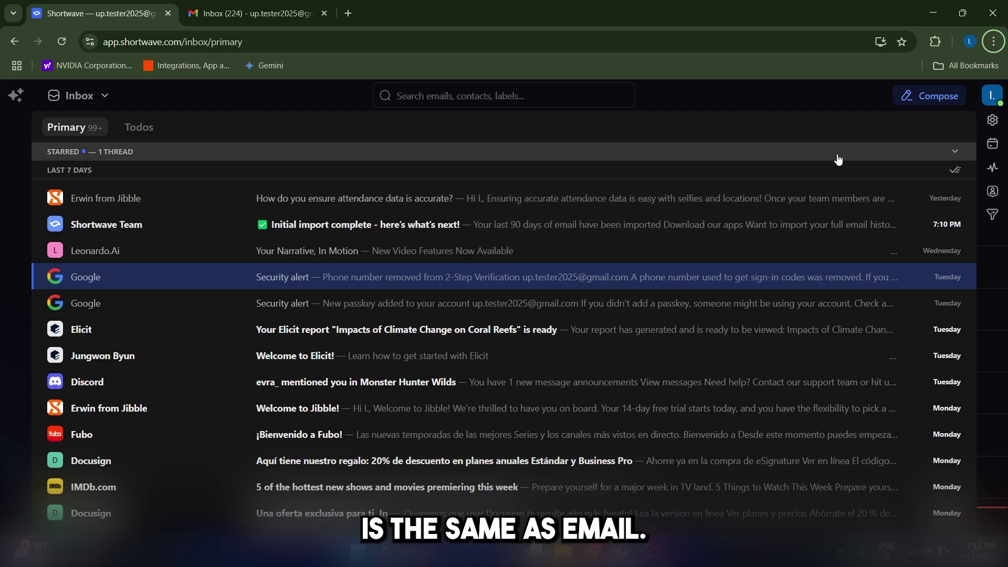
Try a new email draft and the AI assistant chat, then discard and close both.
click(910, 100)
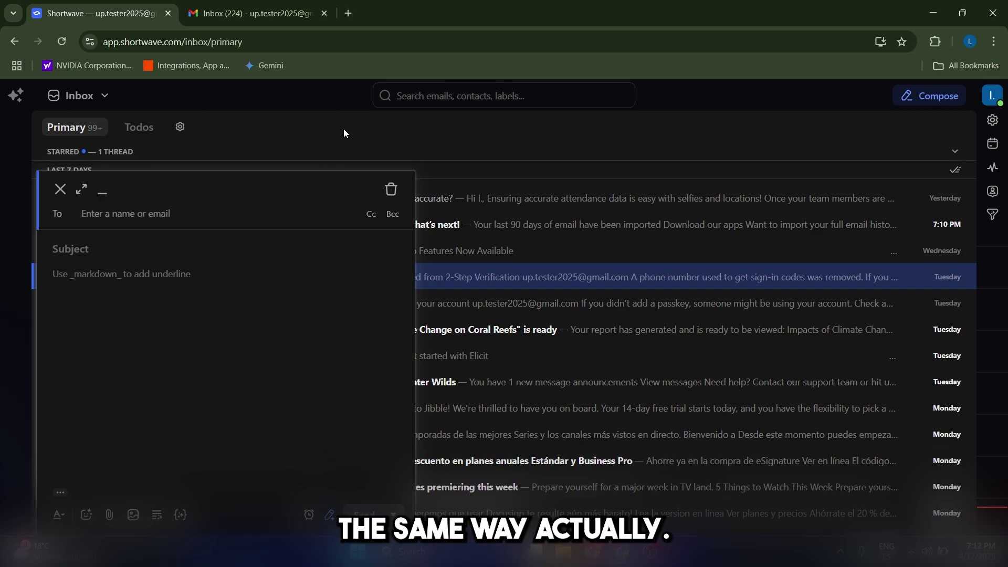
key(ctrl+j)
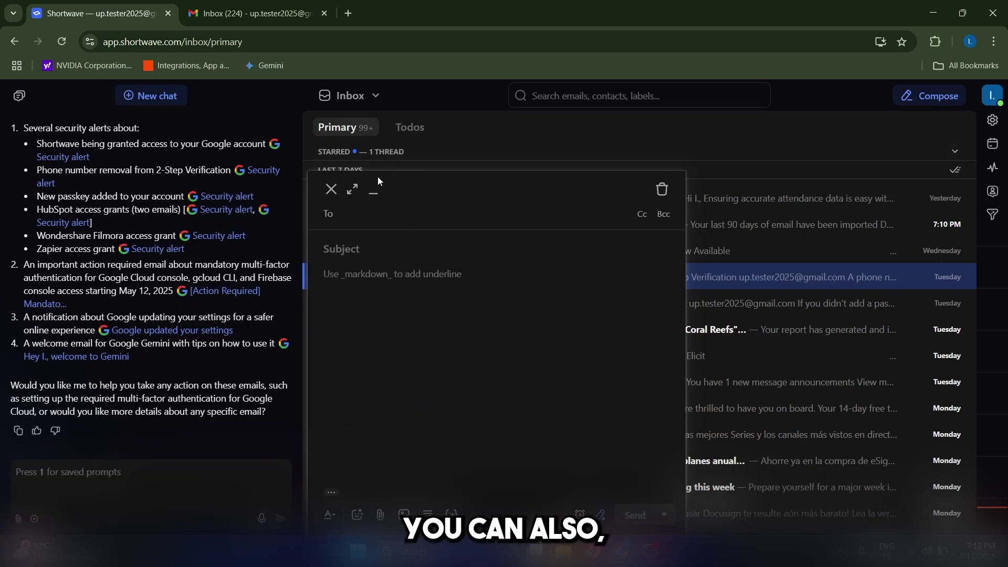
click(330, 190)
key(ctrl+j)
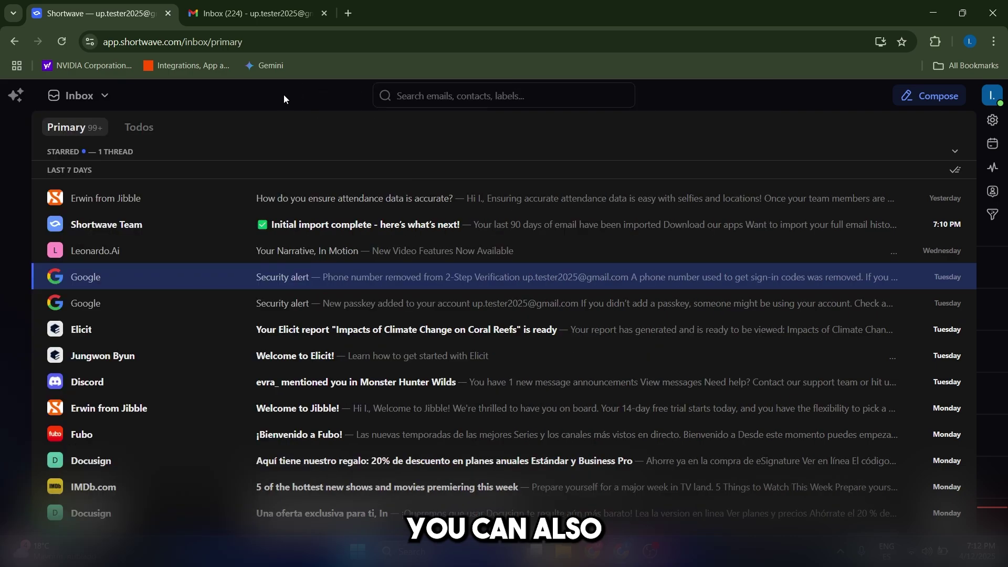
Open the Jibble attendance-data email, start a Reply all, and mark the thread done.
click(251, 200)
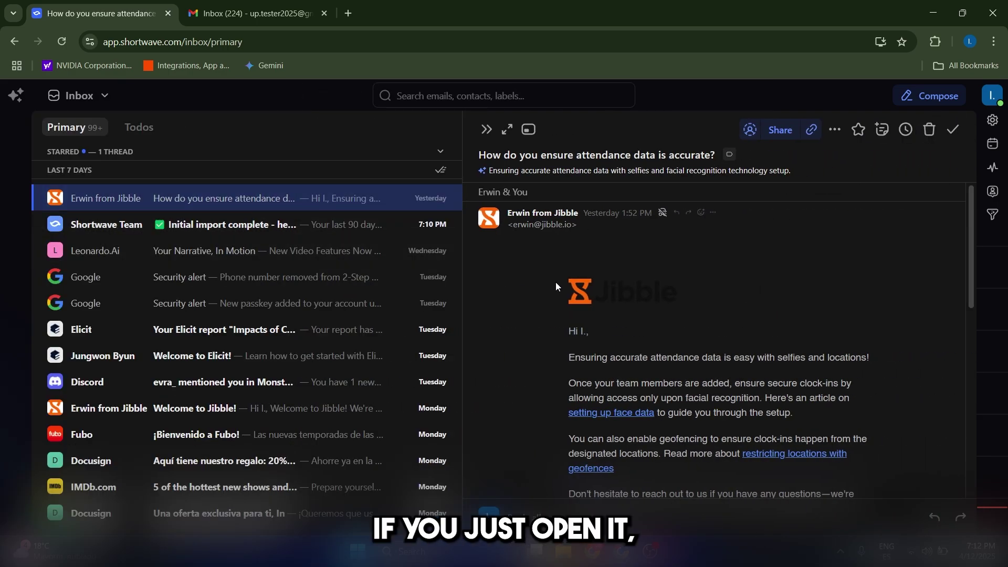
click(694, 212)
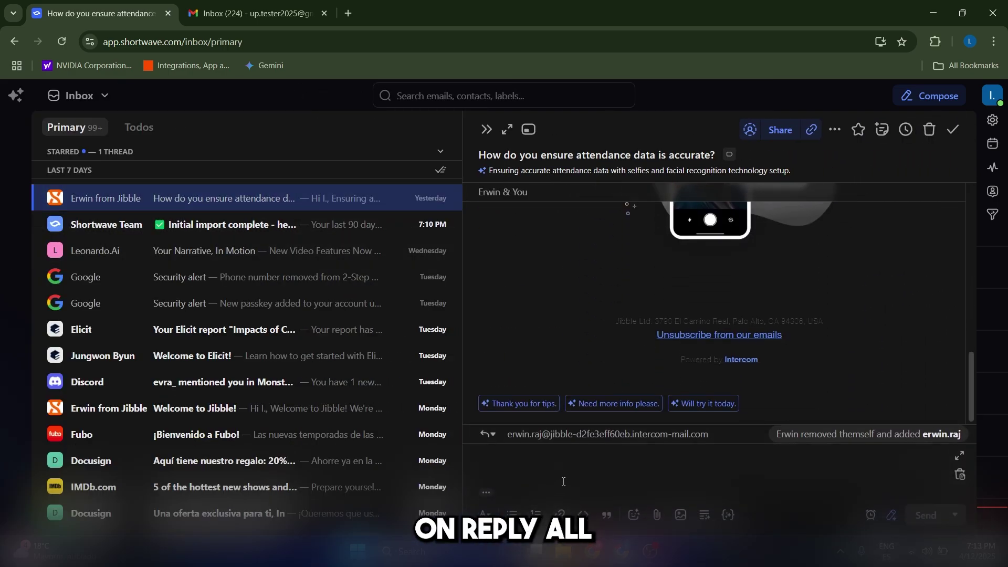
key(e)
click(487, 129)
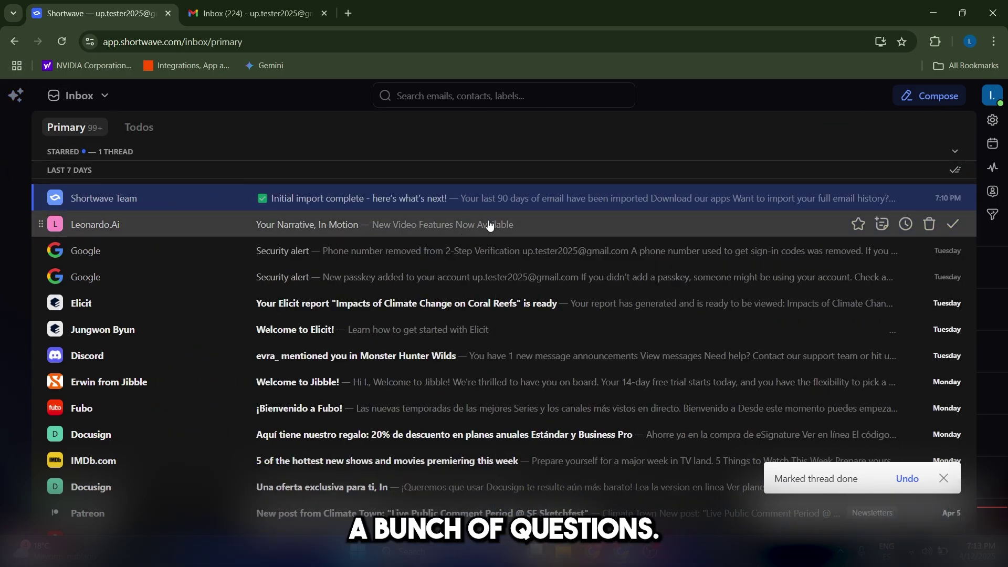
Ask the AI assistant: 'Find all emails by Discord for me'.
click(16, 95)
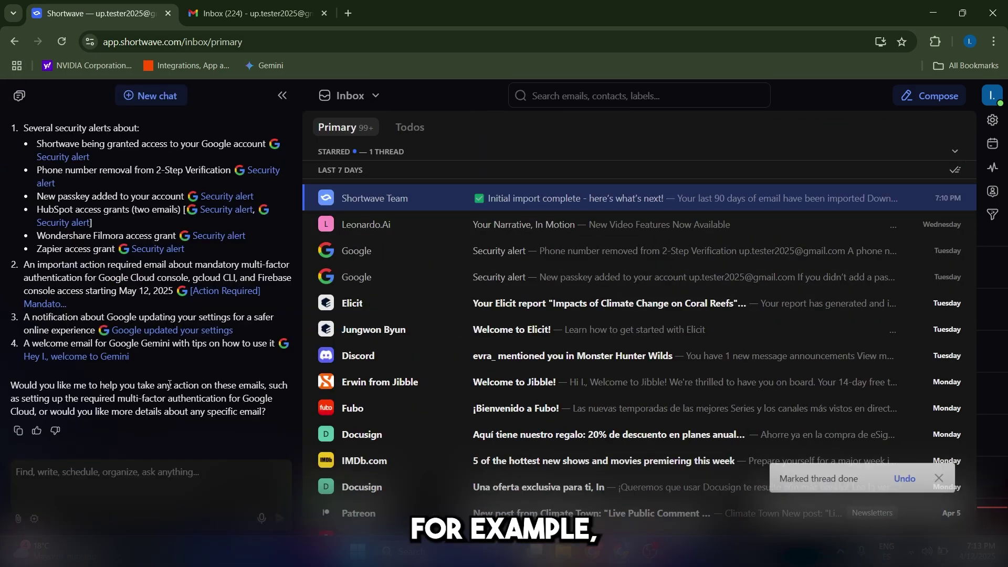
click(172, 476)
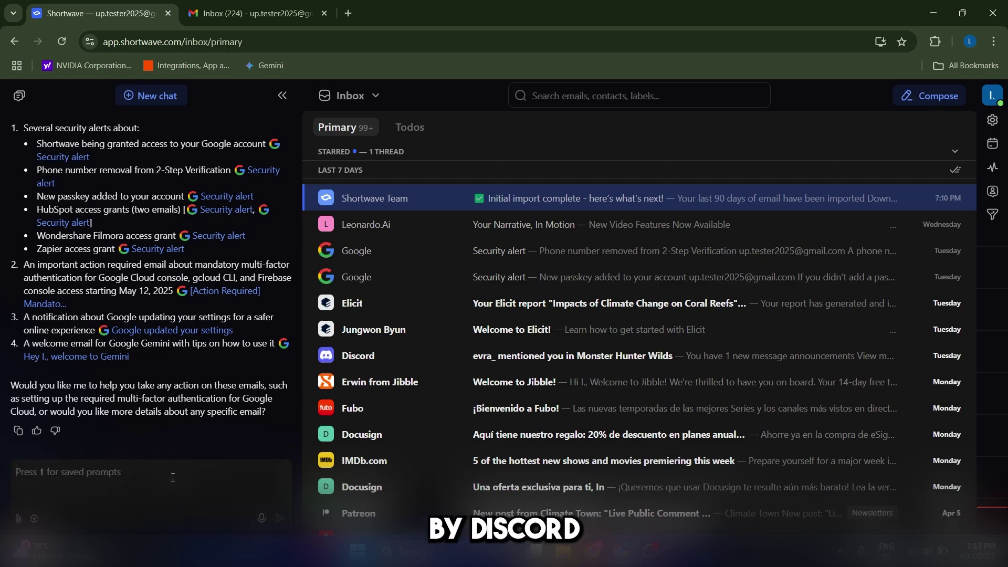
text(Find all em)
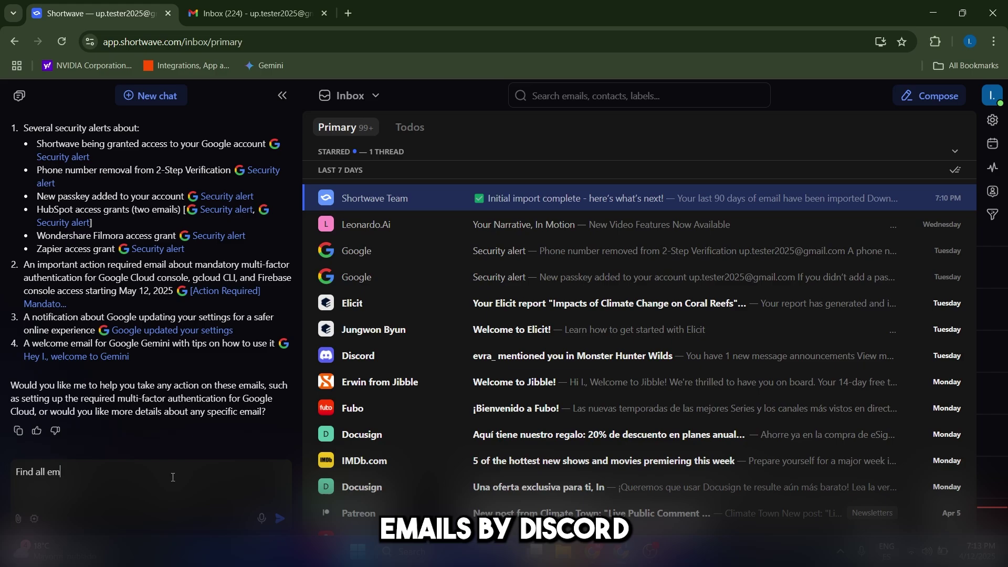
text(ails by Discord for me)
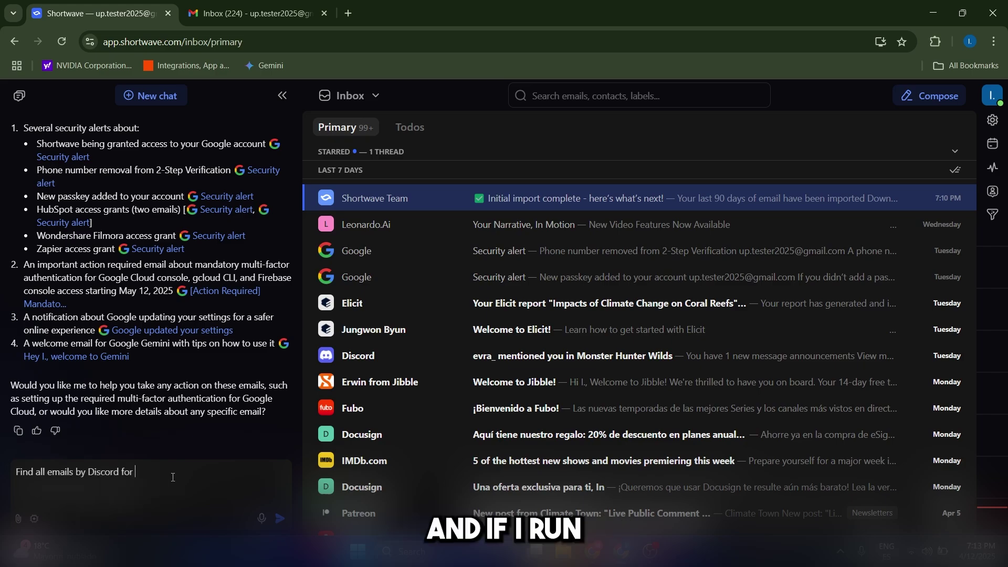
key(Return)
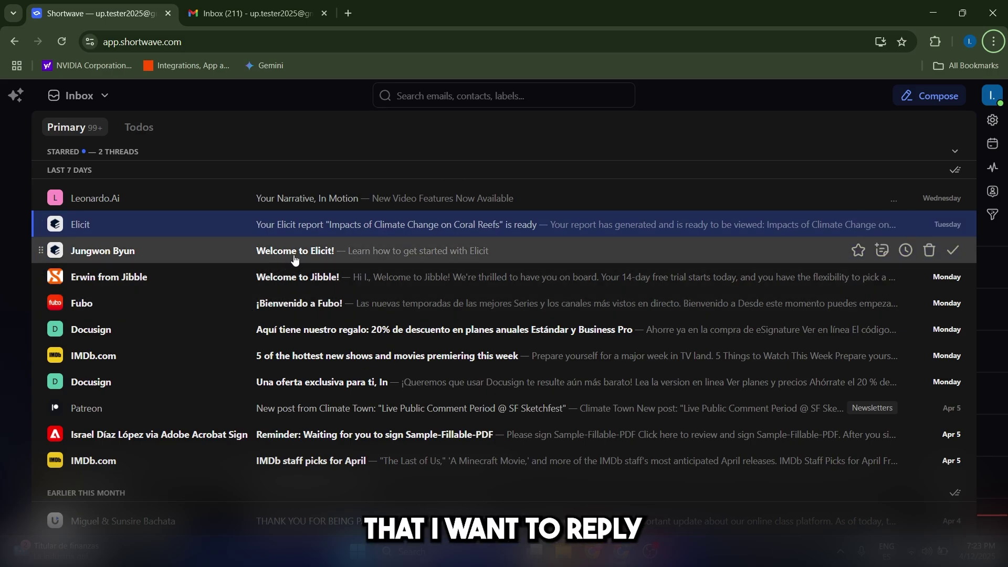
Open the Welcome to Elicit! email, start a reply, and have the AI draft it.
click(435, 260)
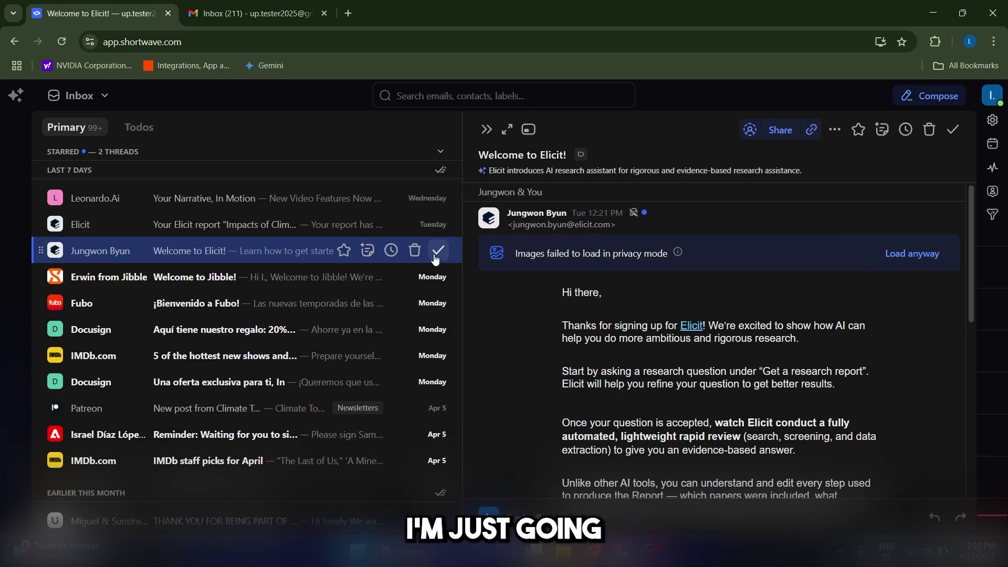
scroll(710, 353, down, 10)
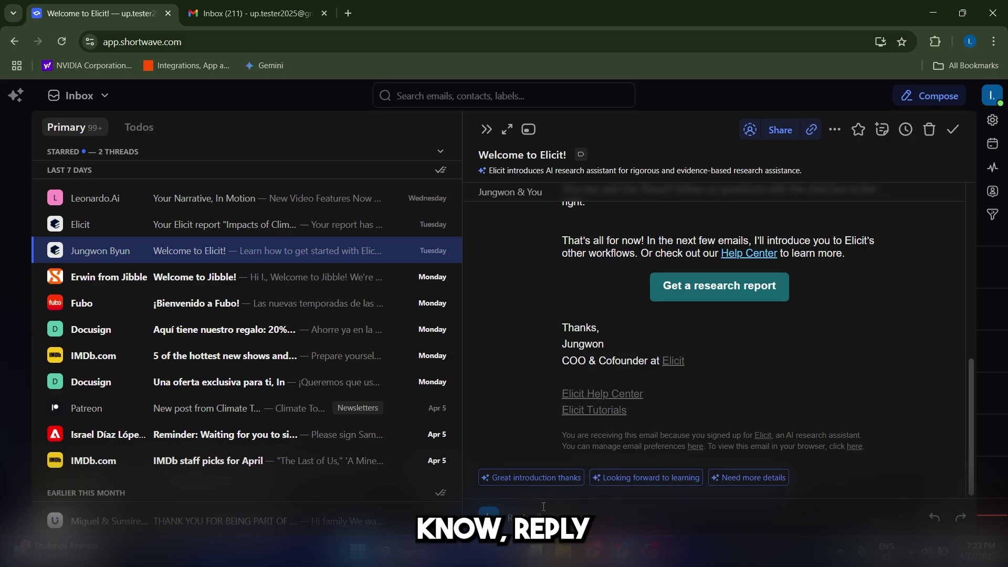
click(585, 509)
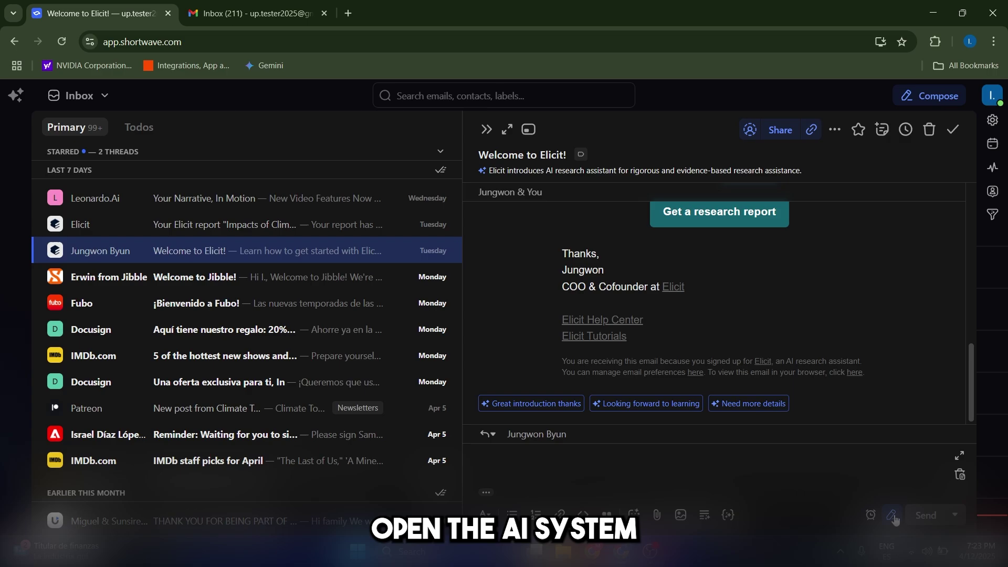
click(890, 516)
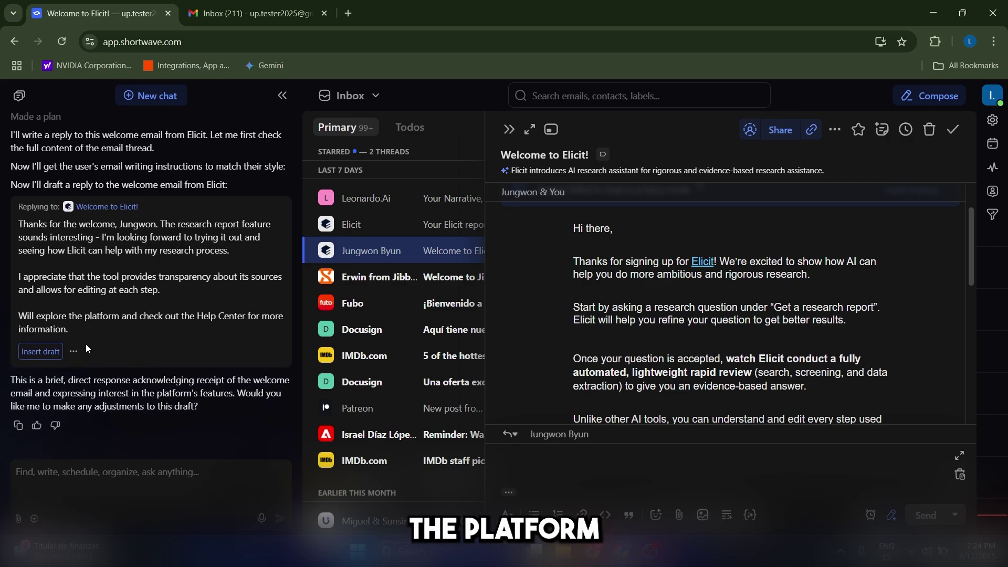
Insert the AI-drafted Elicit reply, clear that thread, and ask the assistant to politely refuse the invitation.
click(41, 352)
key(shift+3)
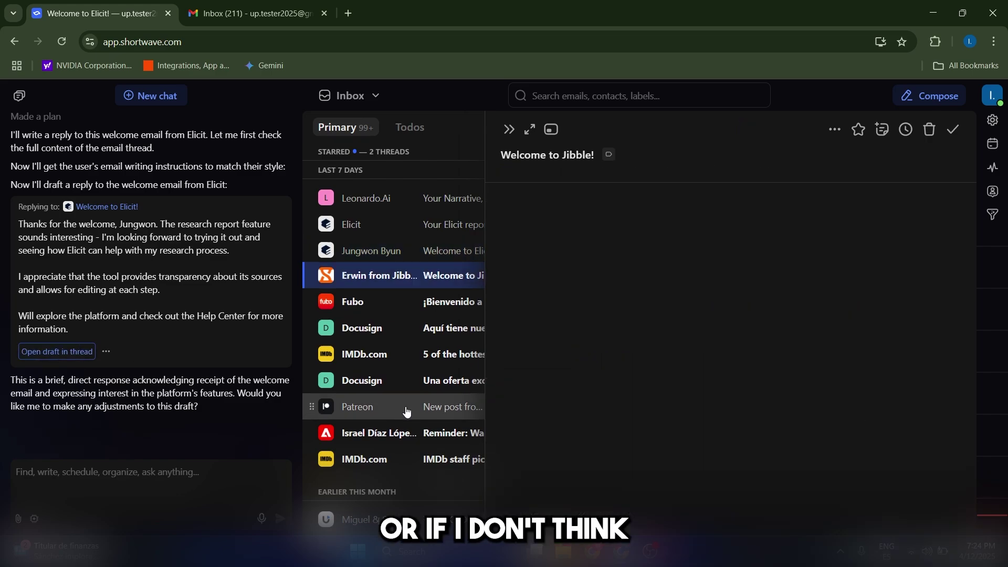
click(152, 477)
scroll(748, 426, down, 10)
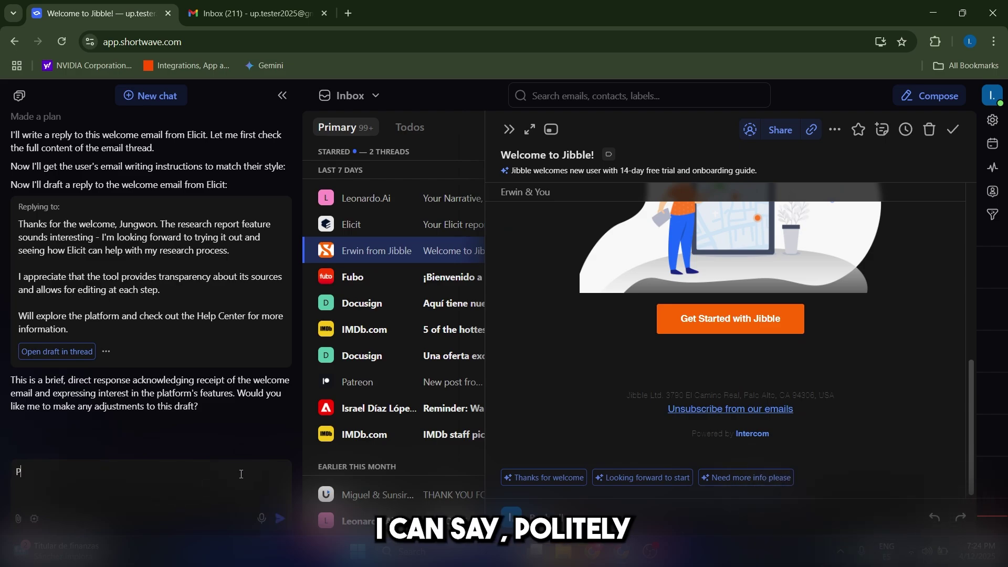
text(ly refuse the invit)
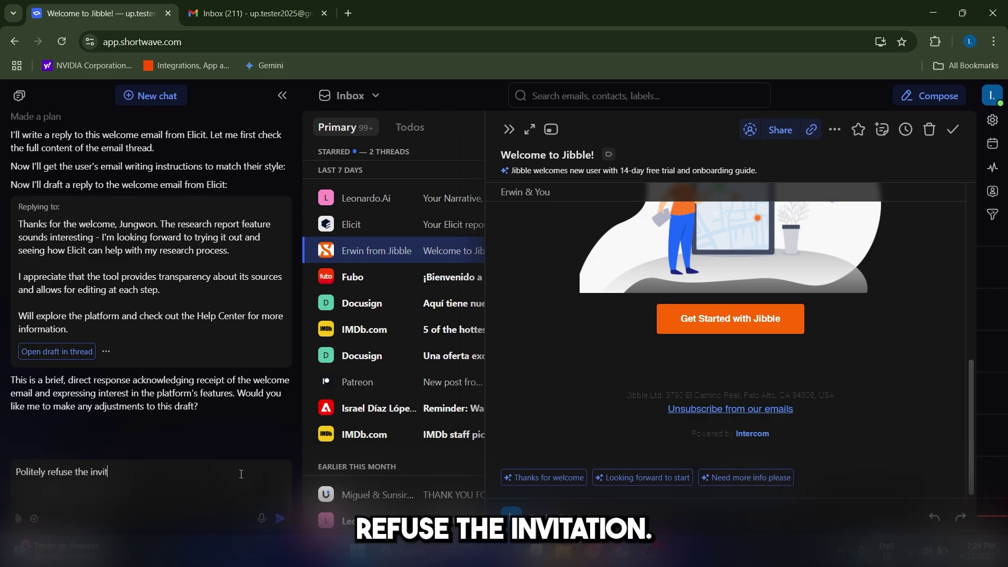
text(ation.)
key(Return)
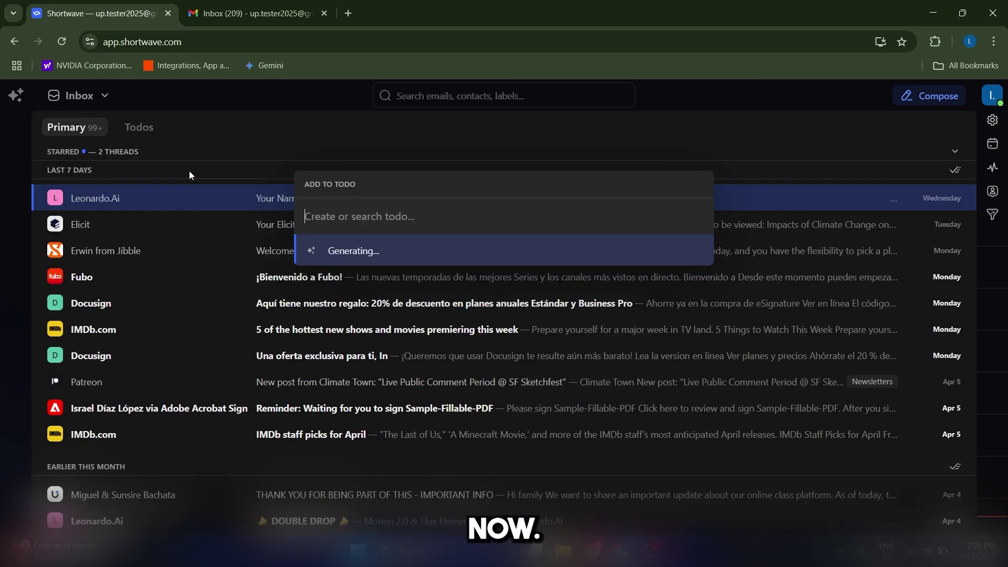
Dismiss the todo prompt and enable the Important & Other splits in inbox settings.
click(295, 135)
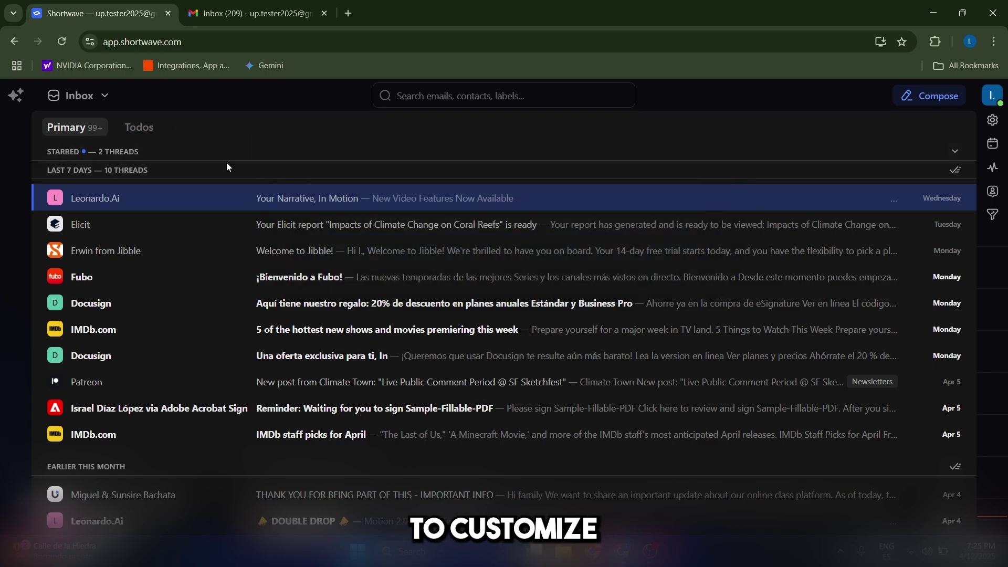
click(180, 128)
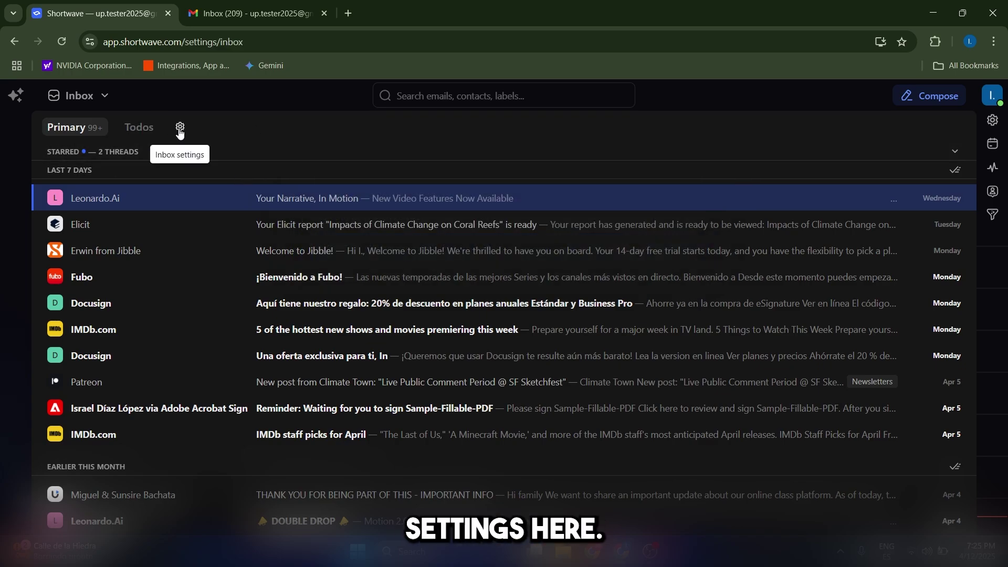
scroll(223, 362, down, 6)
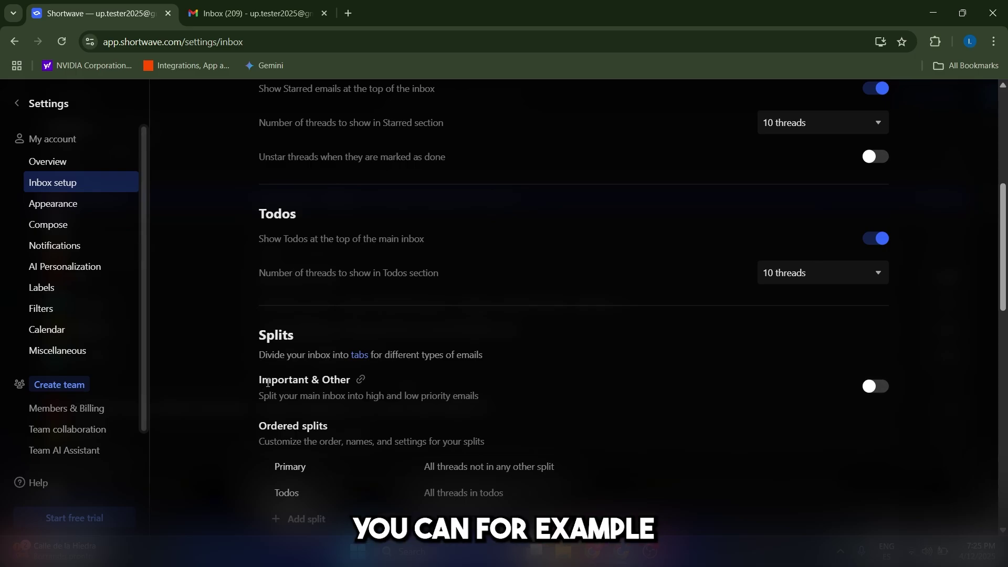
scroll(323, 374, down, 2)
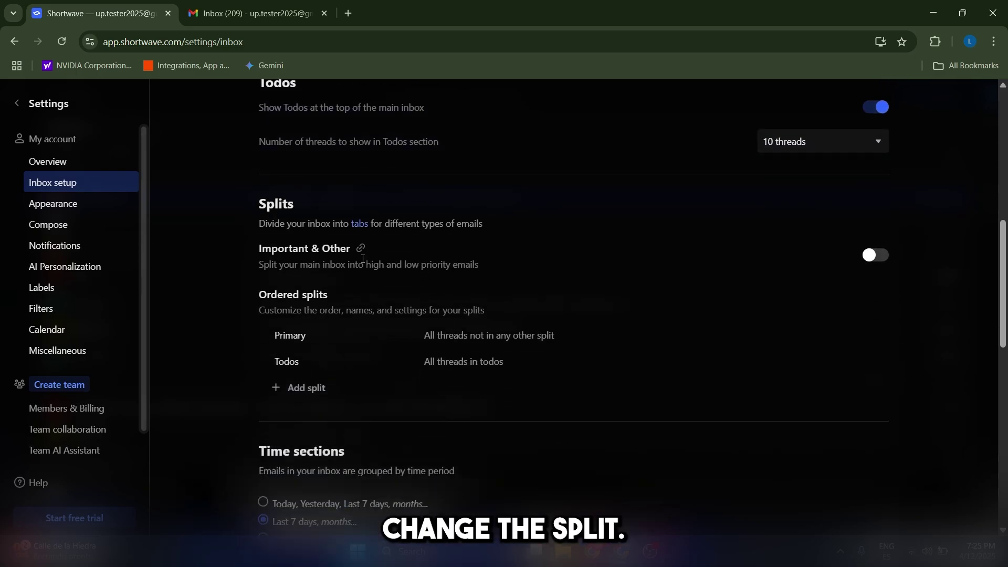
scroll(577, 325, up, 2)
scroll(558, 331, down, 5)
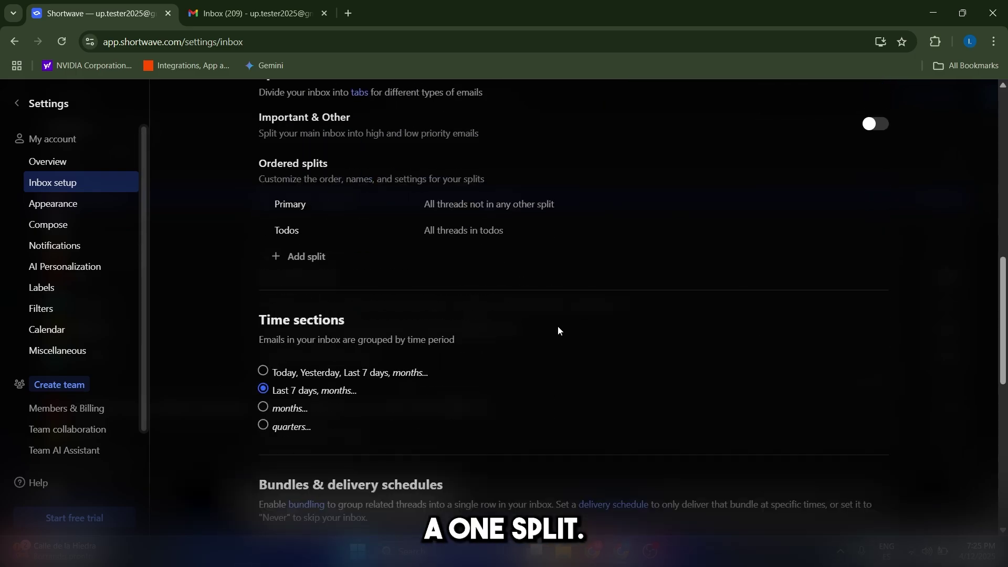
scroll(558, 330, up, 3)
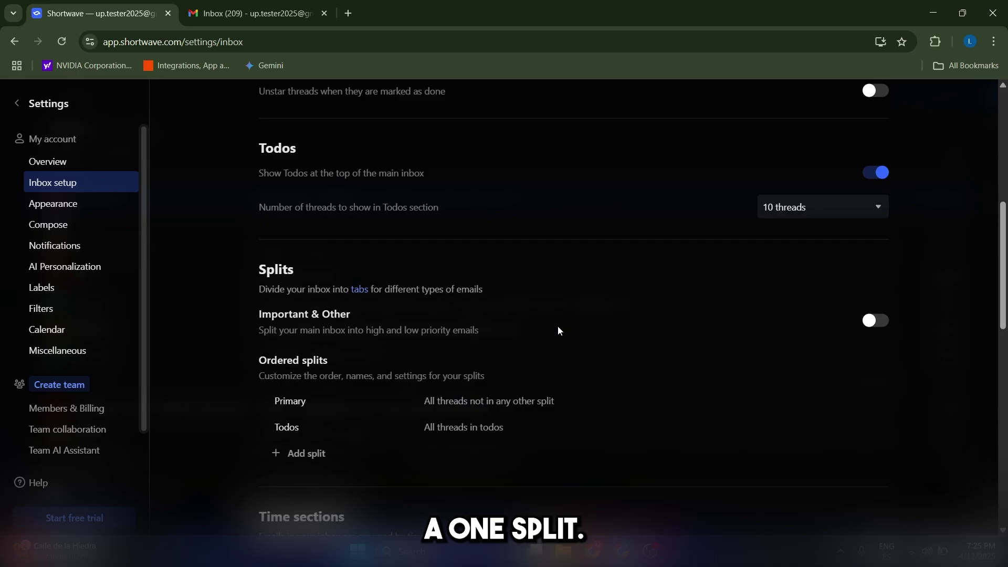
click(875, 321)
click(16, 103)
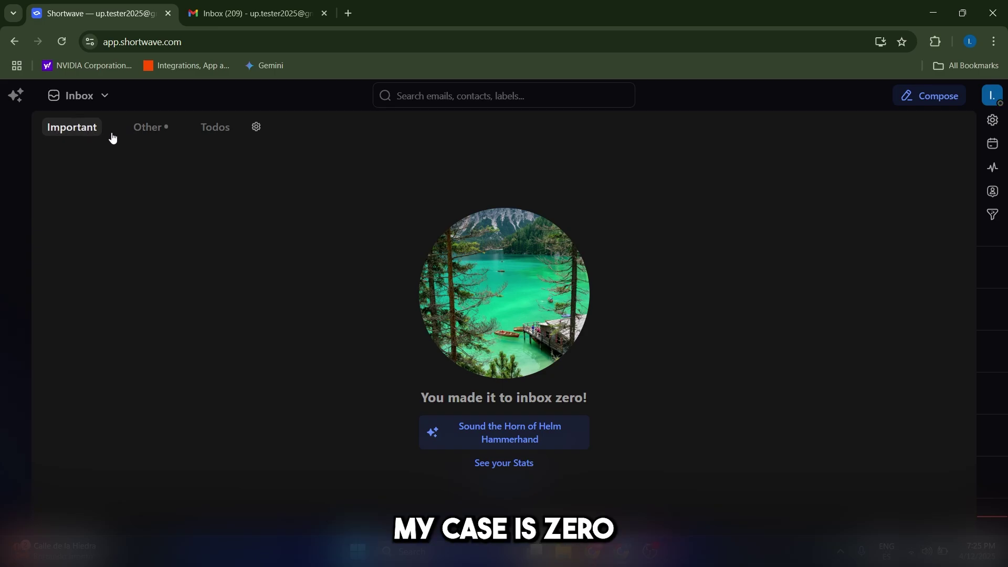
Browse the Other split, glance at Todos, and return to Other.
click(151, 127)
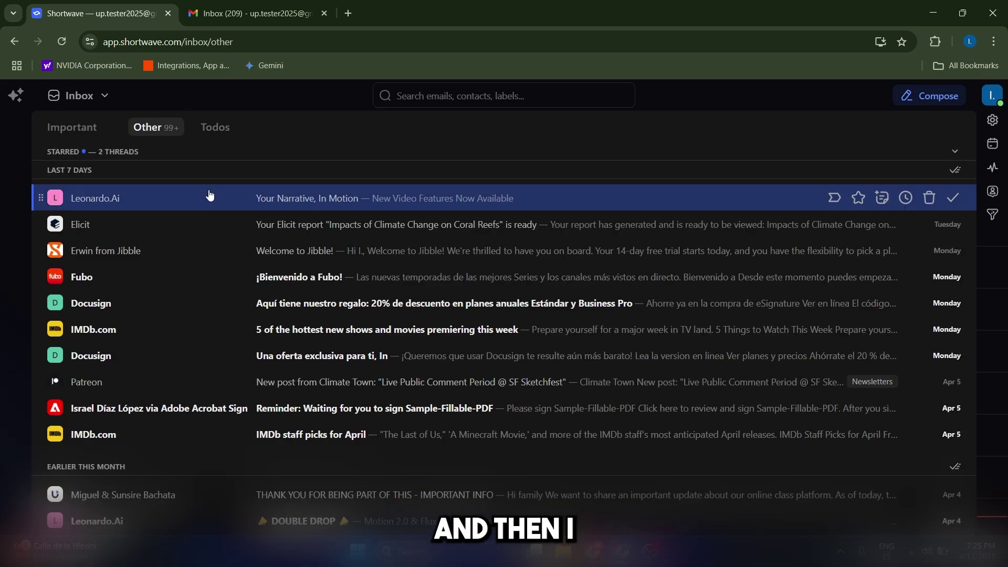
scroll(244, 268, down, 5)
scroll(244, 268, down, 10)
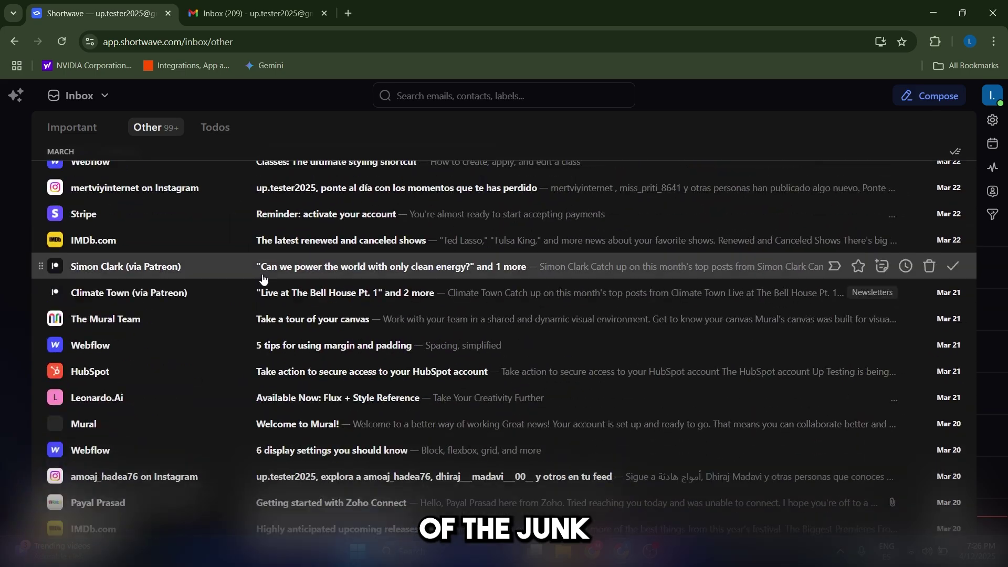
scroll(259, 288, up, 15)
click(213, 128)
click(170, 129)
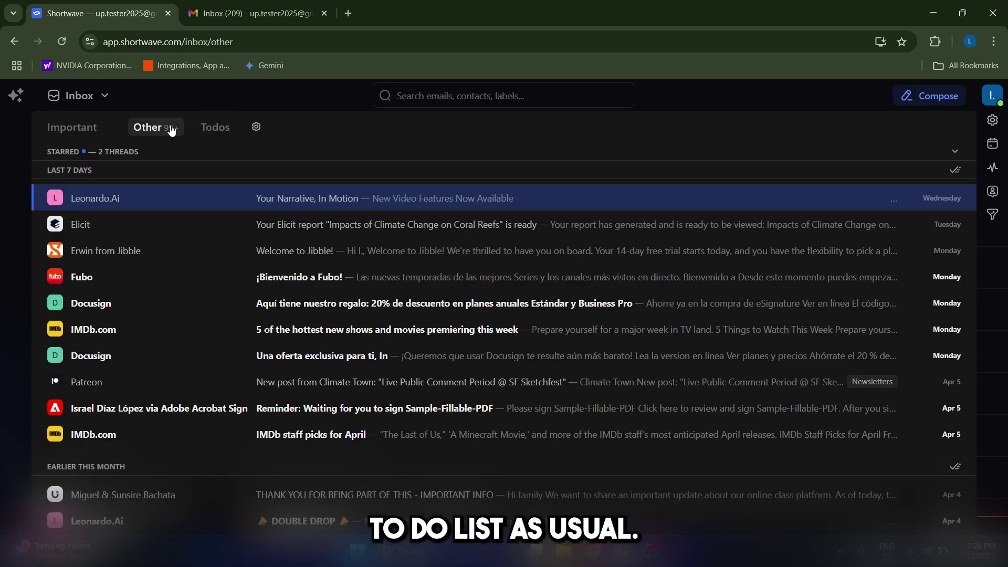
Add and save a new split using the Duolingo sender as its query.
click(256, 126)
scroll(339, 357, down, 8)
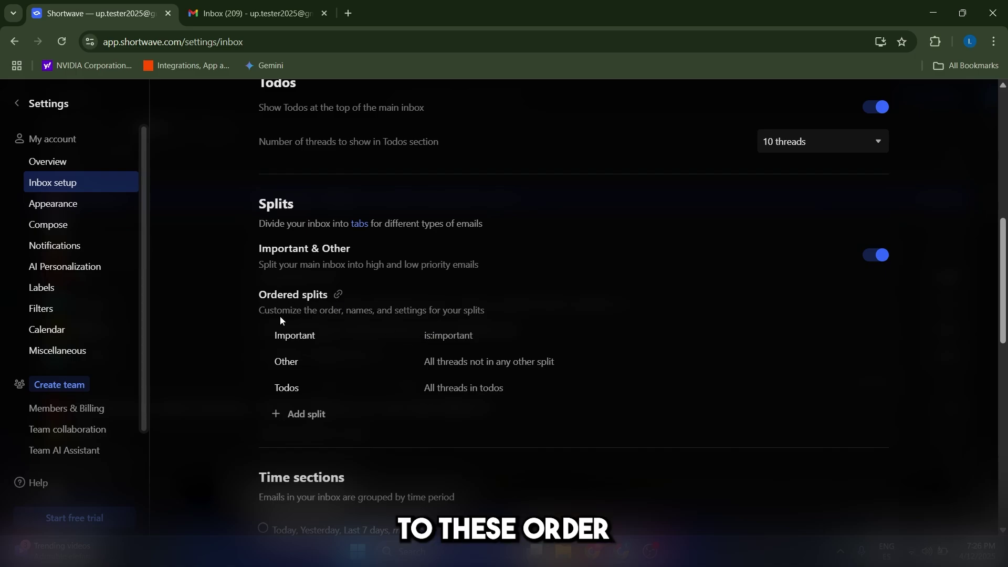
click(300, 414)
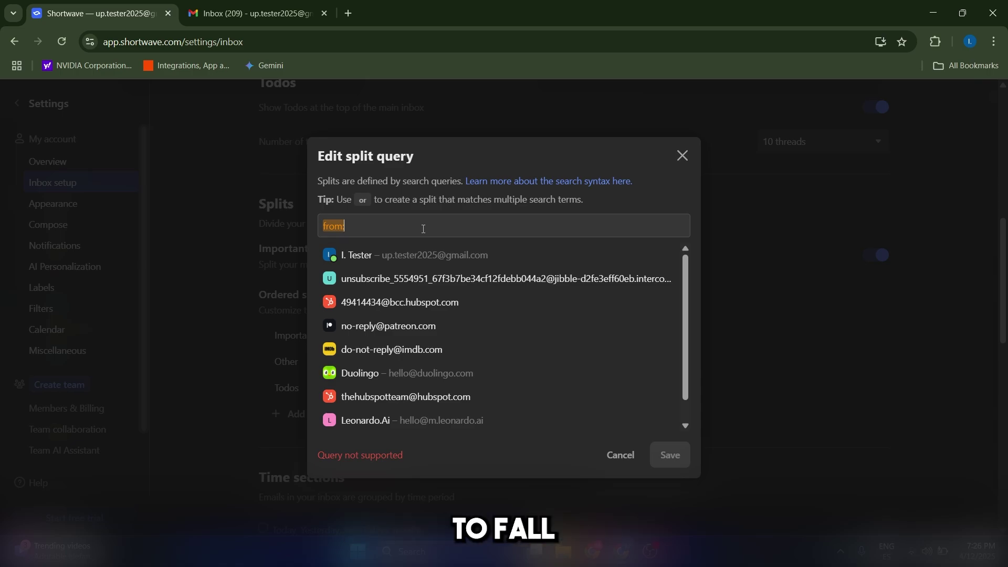
scroll(430, 272, down, 1)
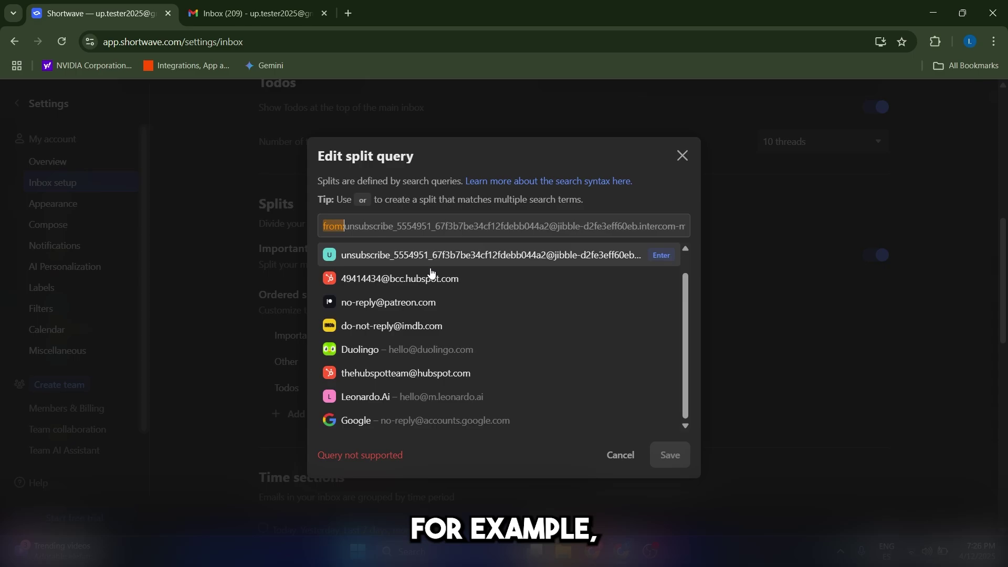
click(416, 351)
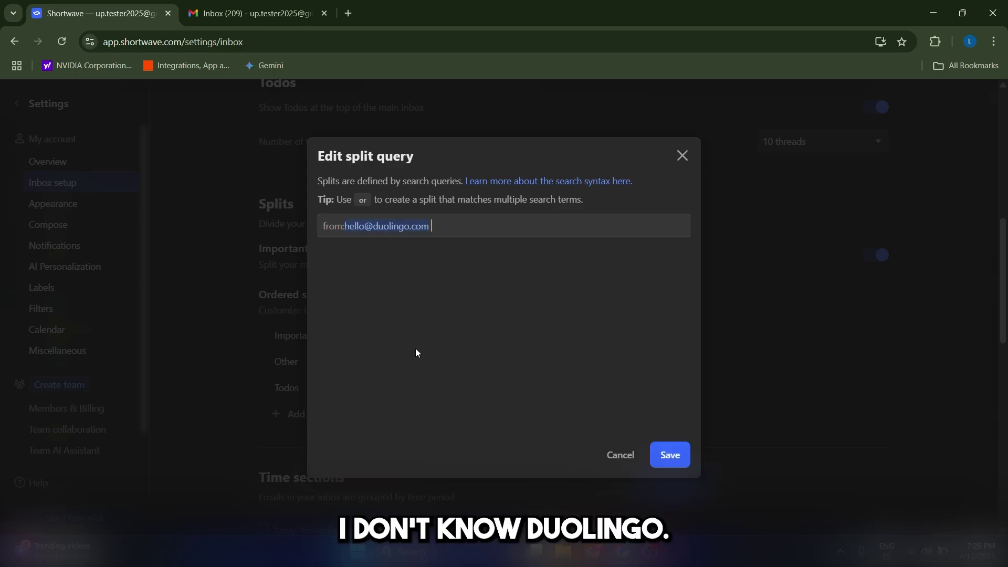
click(671, 463)
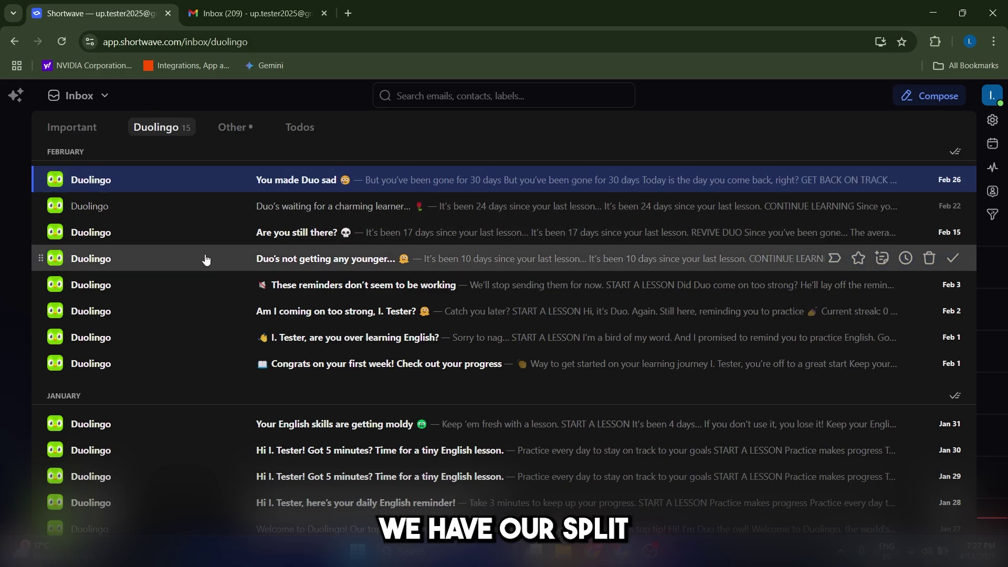
scroll(304, 277, down, 2)
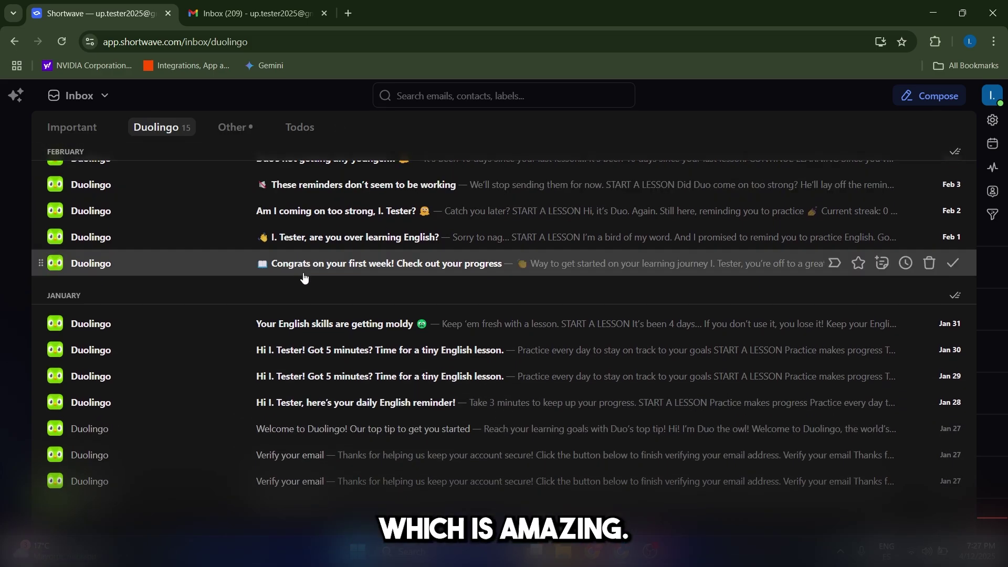
scroll(367, 315, up, 2)
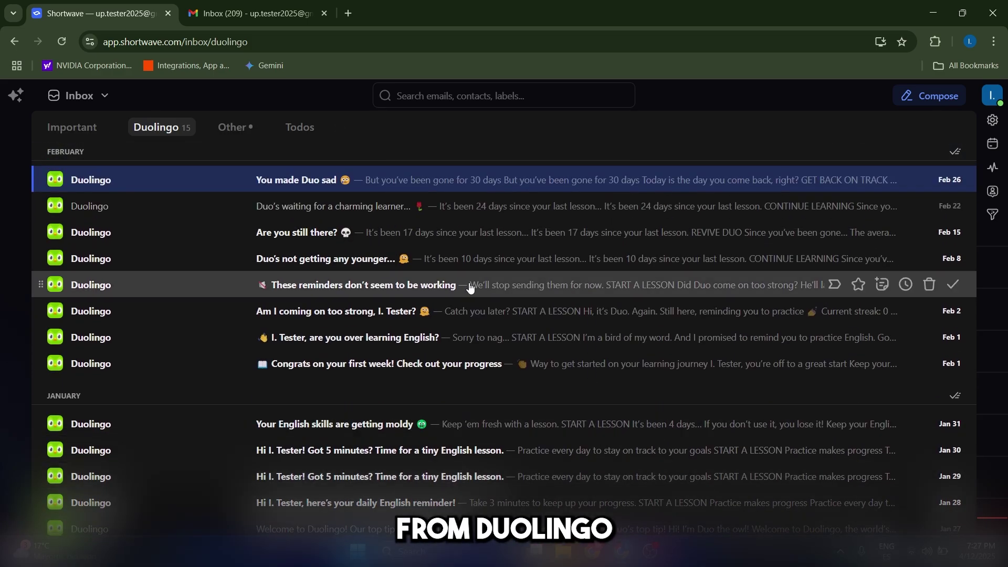
click(99, 98)
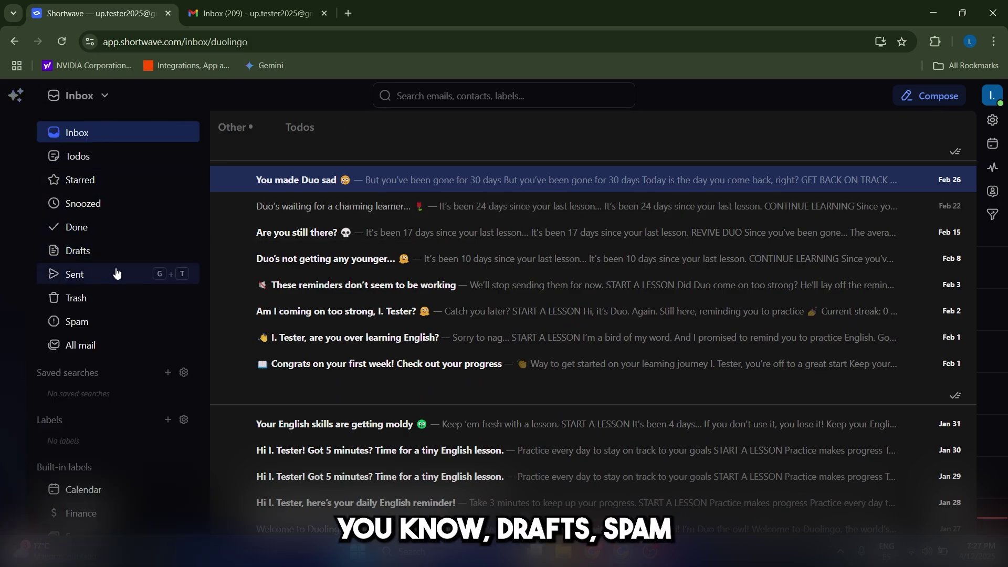
scroll(98, 326, down, 2)
scroll(68, 310, down, 1)
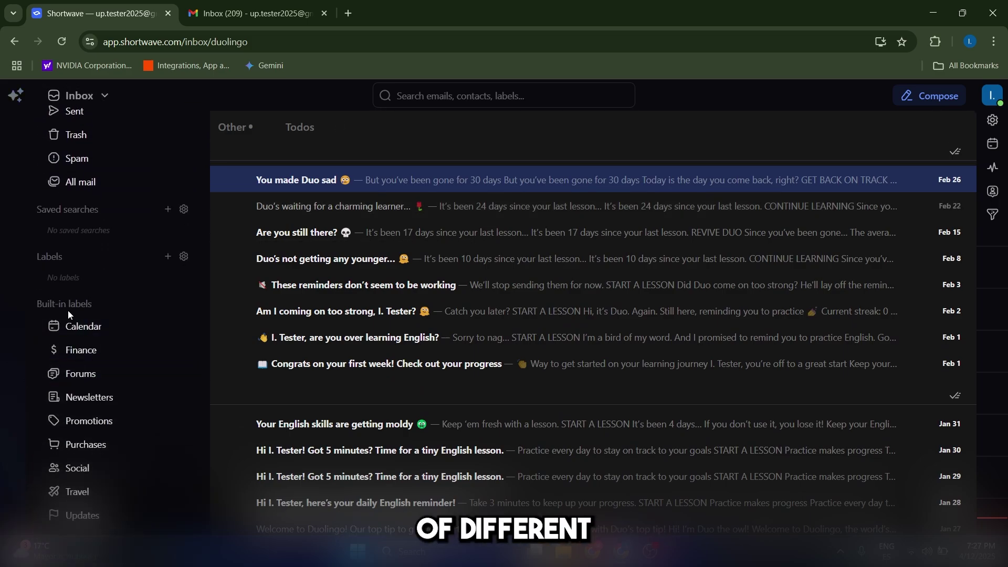
scroll(126, 474, up, 3)
scroll(104, 402, down, 3)
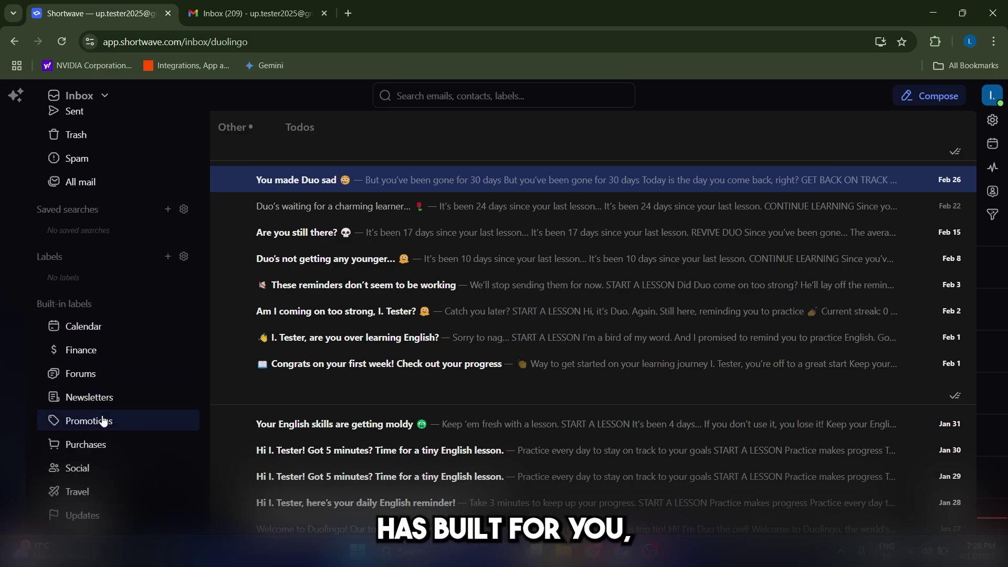
scroll(108, 417, down, 3)
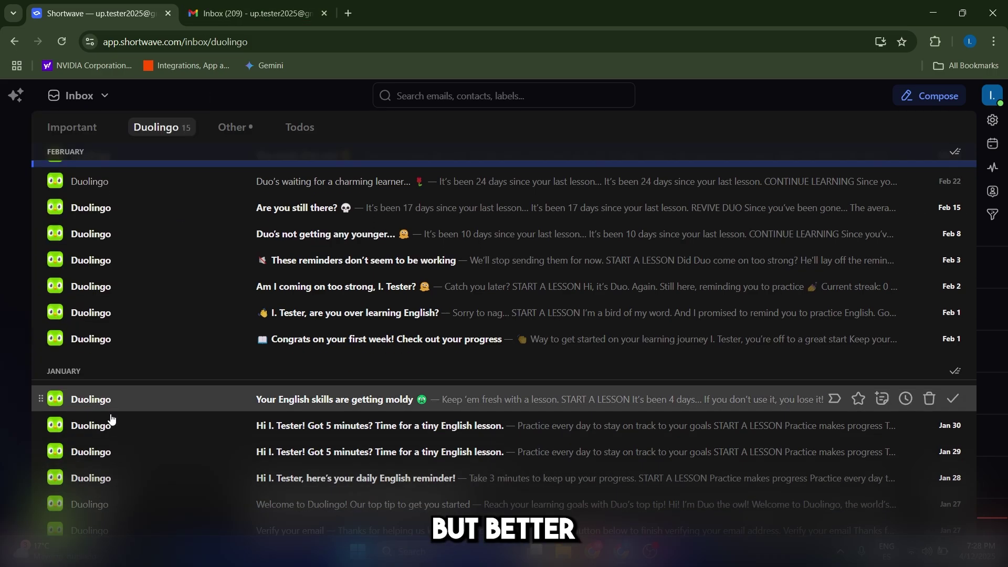
mouse_move(63, 96)
scroll(100, 431, down, 3)
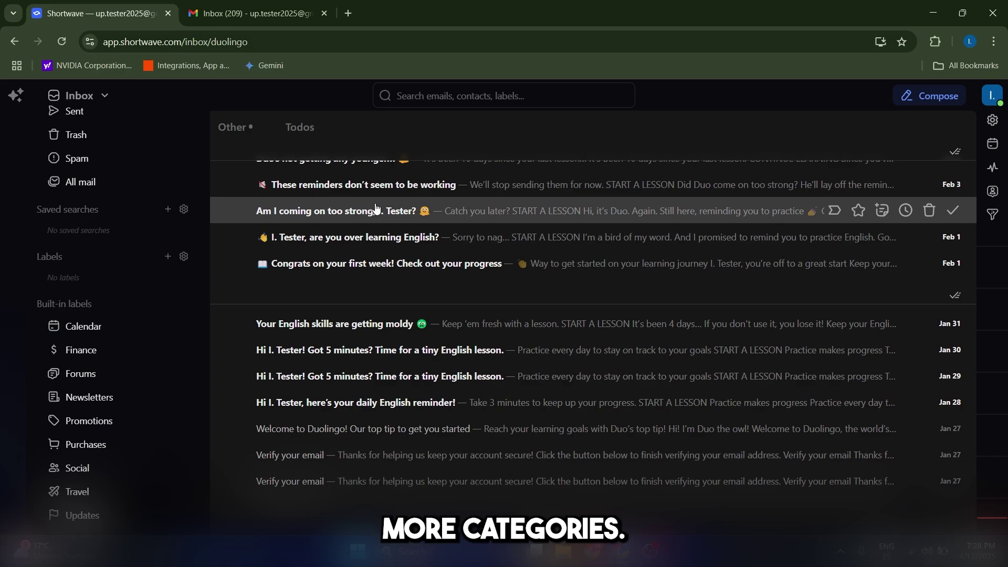
scroll(489, 143, up, 3)
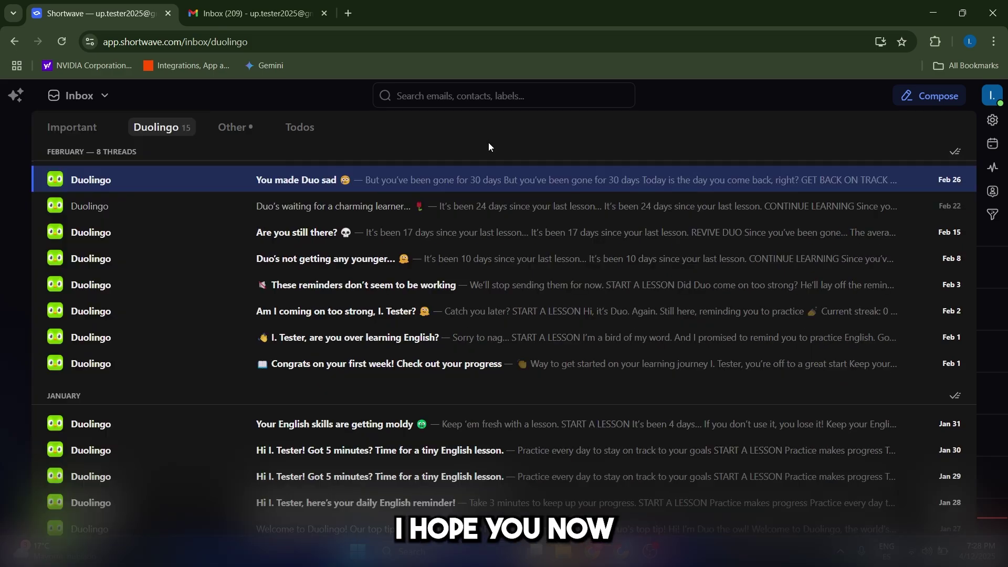